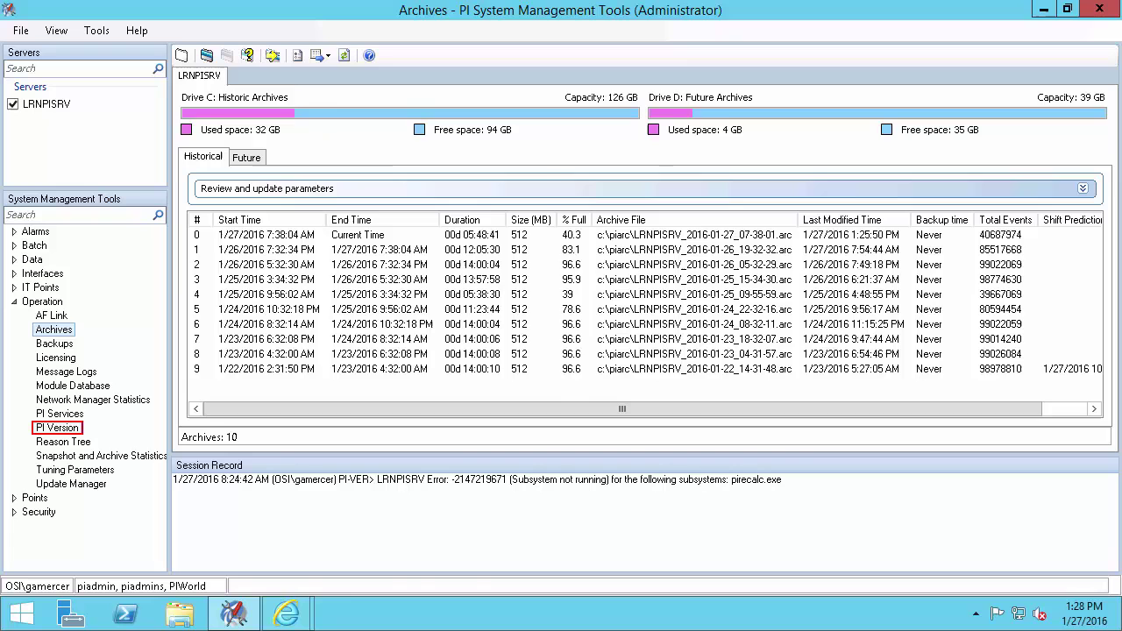
Show the PI Version list of the LRNPISRV server's subsystems
click(58, 429)
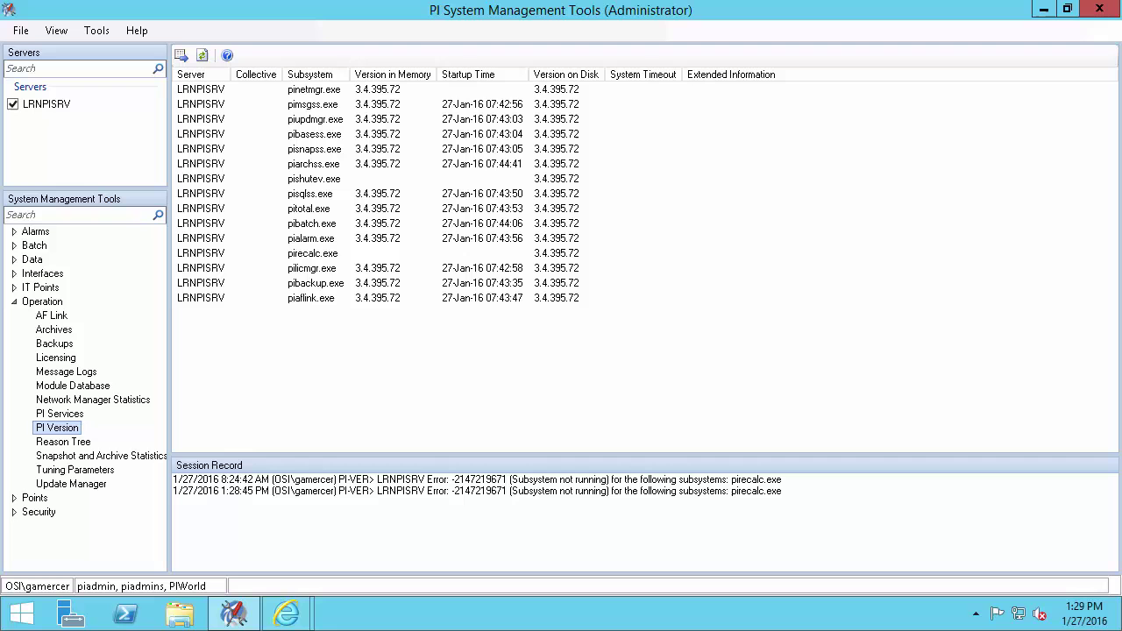
Show the Archive tuning parameters and mark Archive_AutoArchiveFileRoot's value c:\piarc\LRNPISRV
click(54, 470)
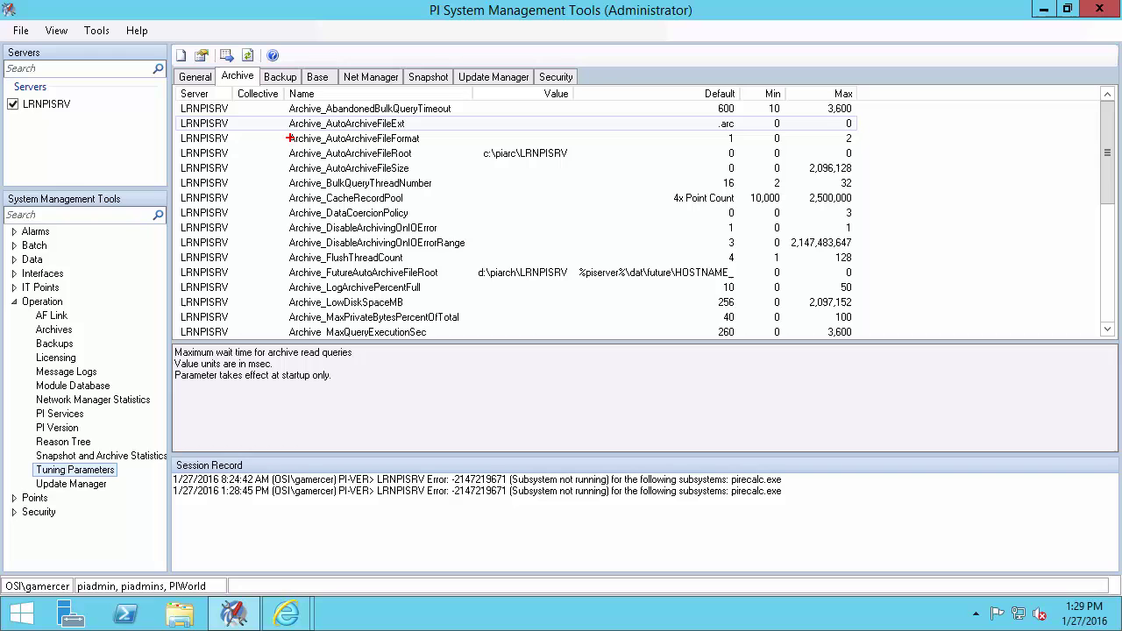
drag(284, 143, 580, 164)
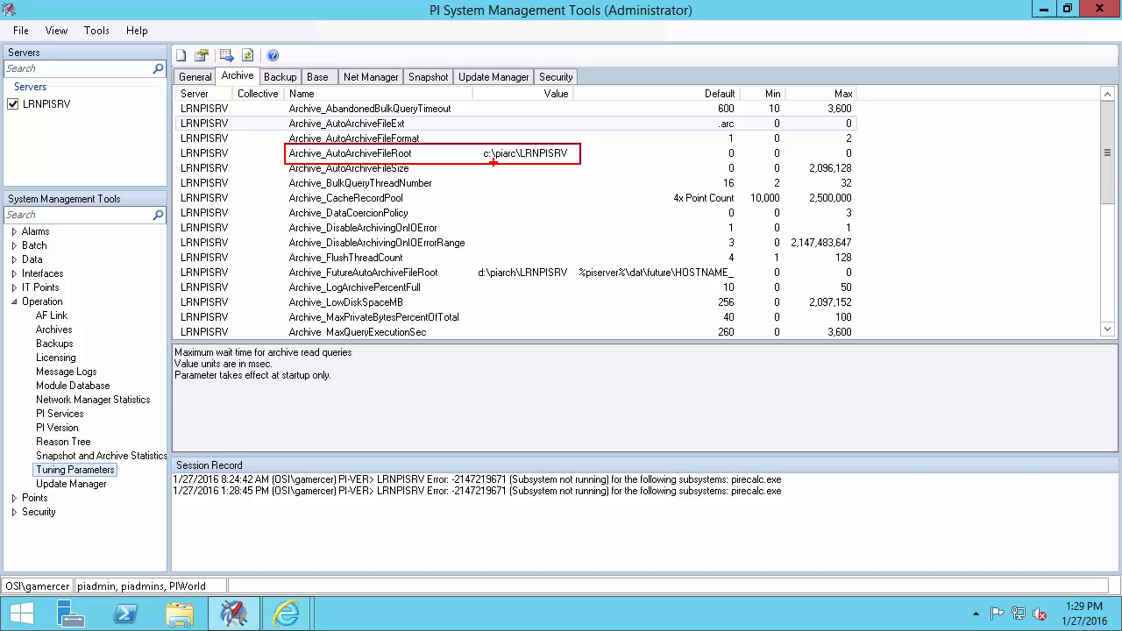
mouse_move(493, 163)
mouse_down()
mouse_move(480, 181)
mouse_move(529, 178)
mouse_up()
Browse the archive files in C:\PIARC, back out to the drive list, and return to PI SMT
click(195, 618)
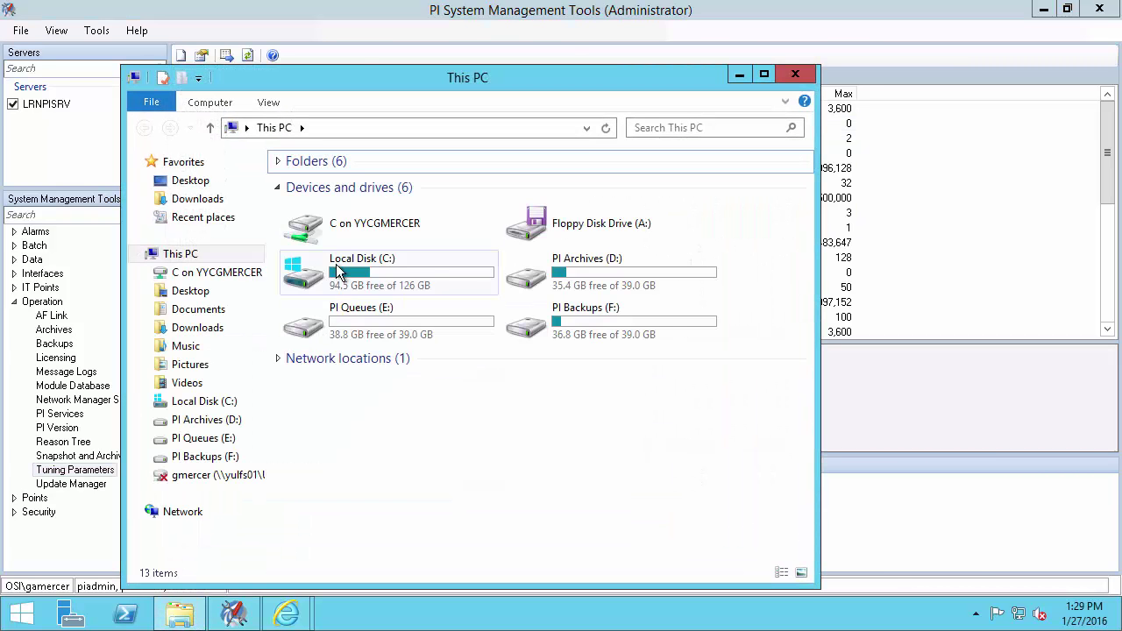
double_click(341, 272)
double_click(322, 201)
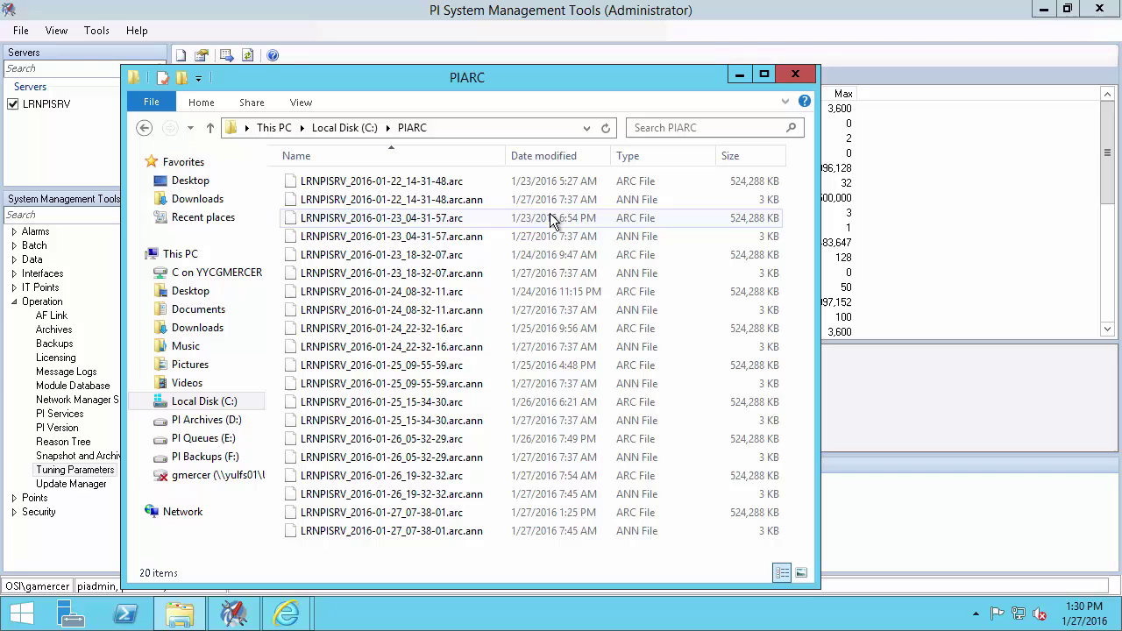
click(146, 129)
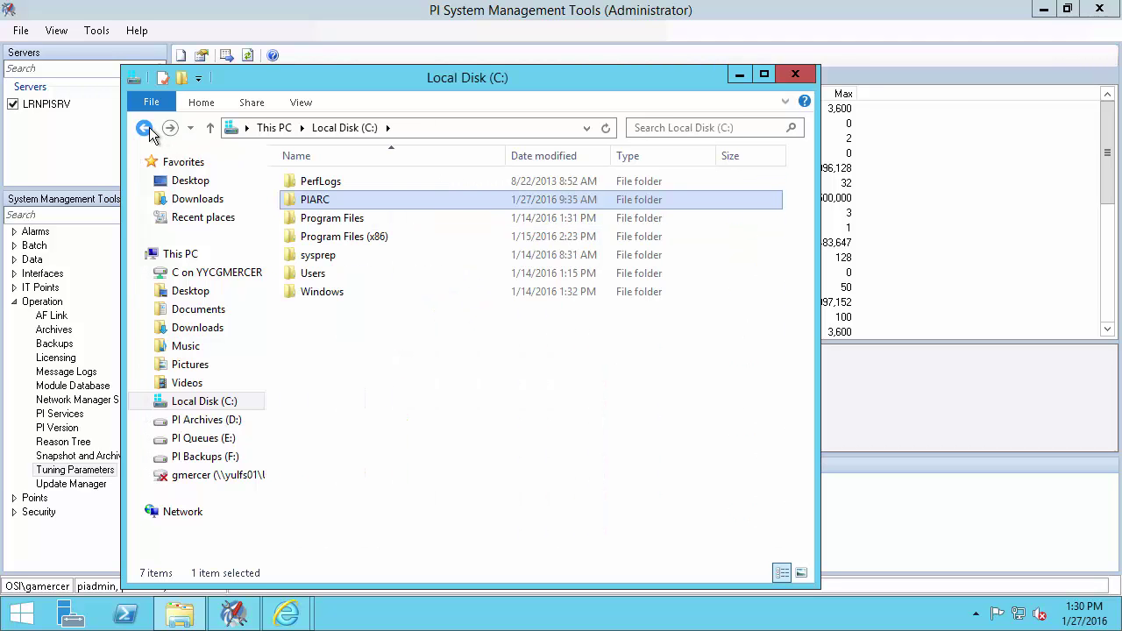
click(145, 129)
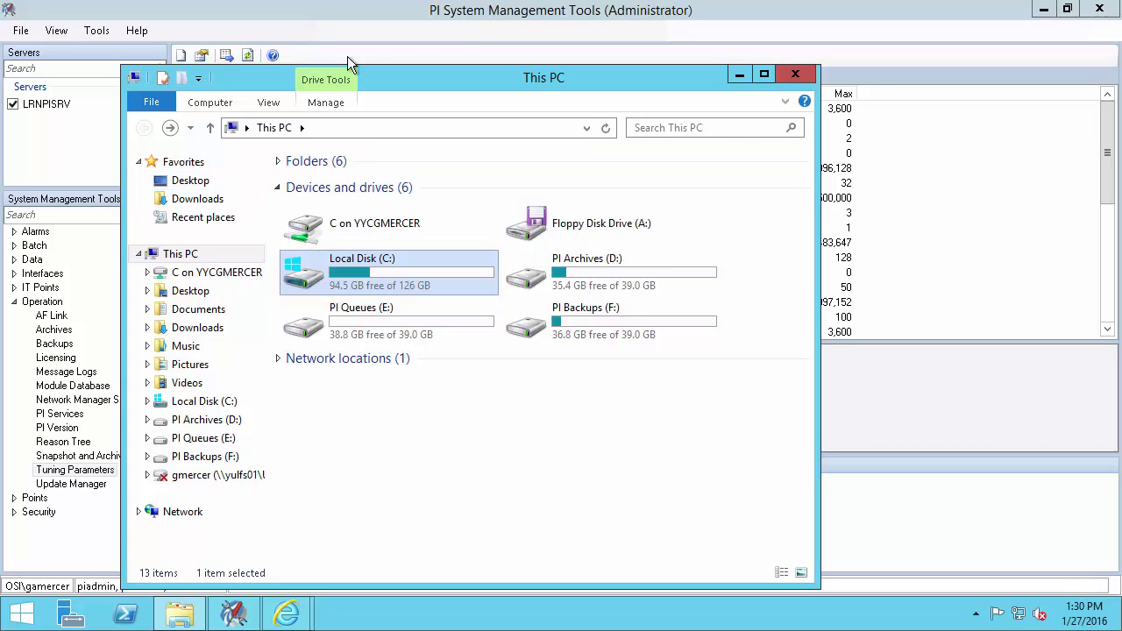
click(526, 18)
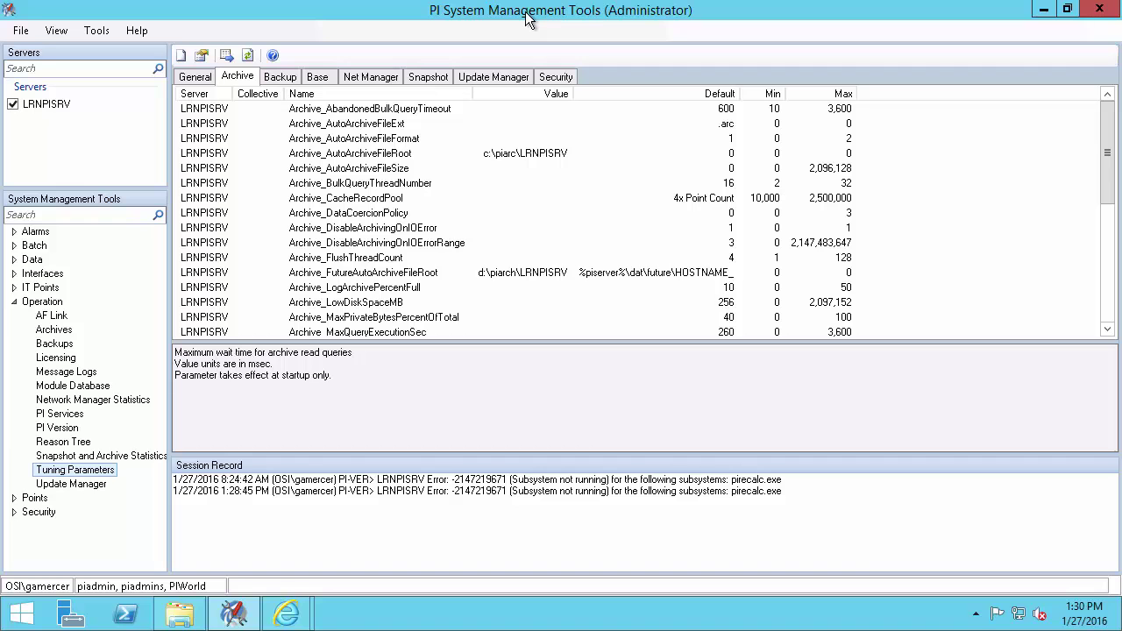
Change Archive_AutoArchiveFileRoot from c:\piarc\LRNPISRV to d:\piarc\LRNPISRV and apply it
double_click(494, 150)
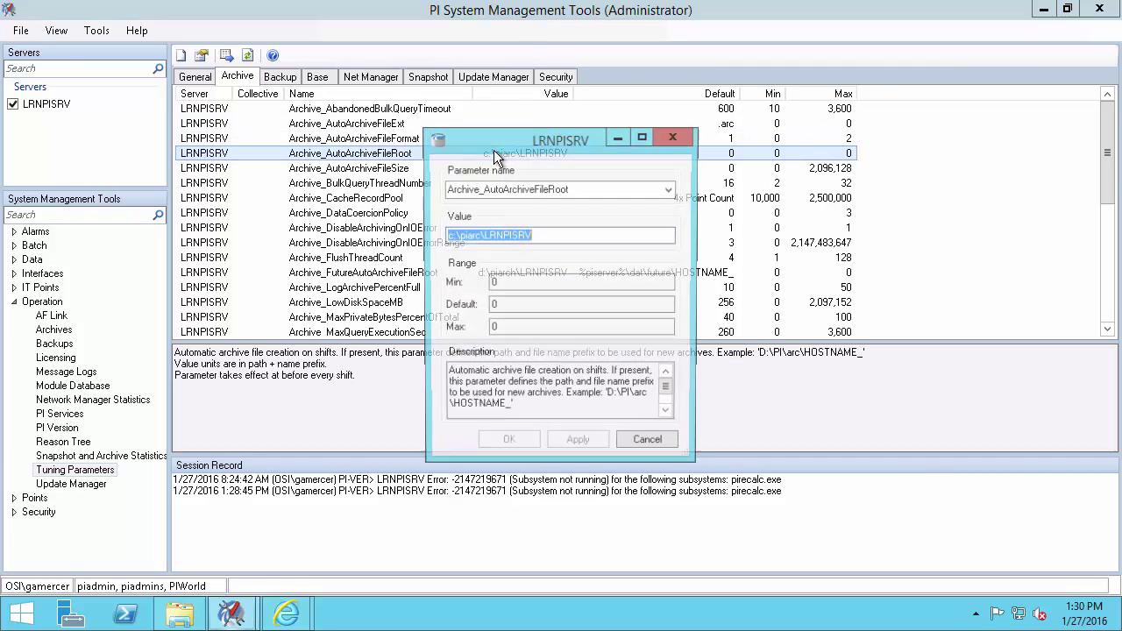
click(452, 235)
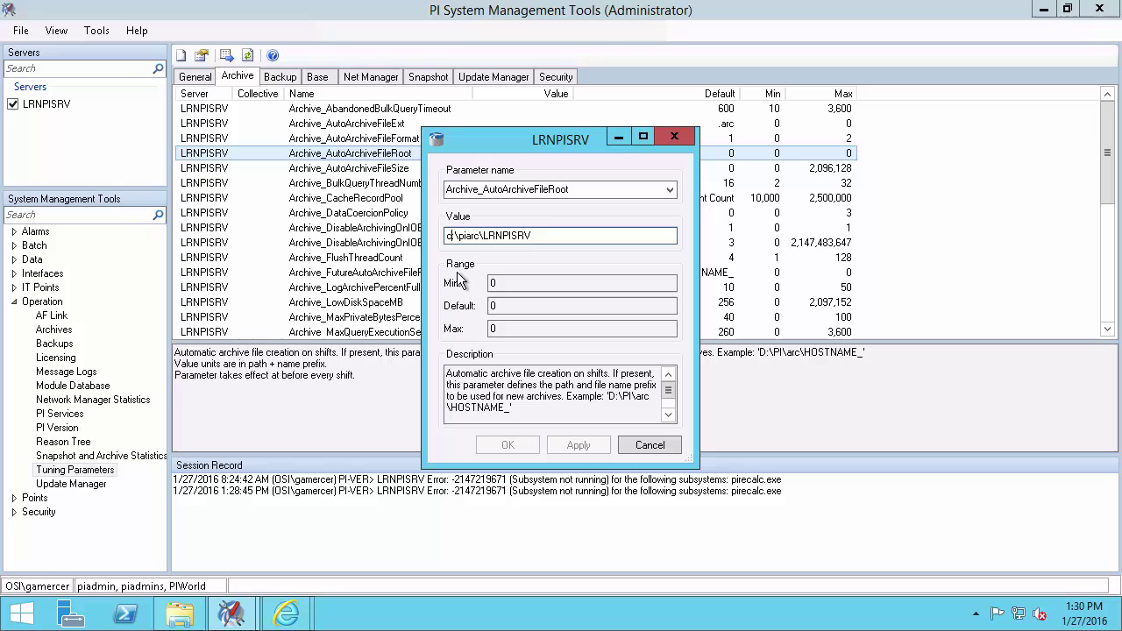
key(BackSpace)
text(d)
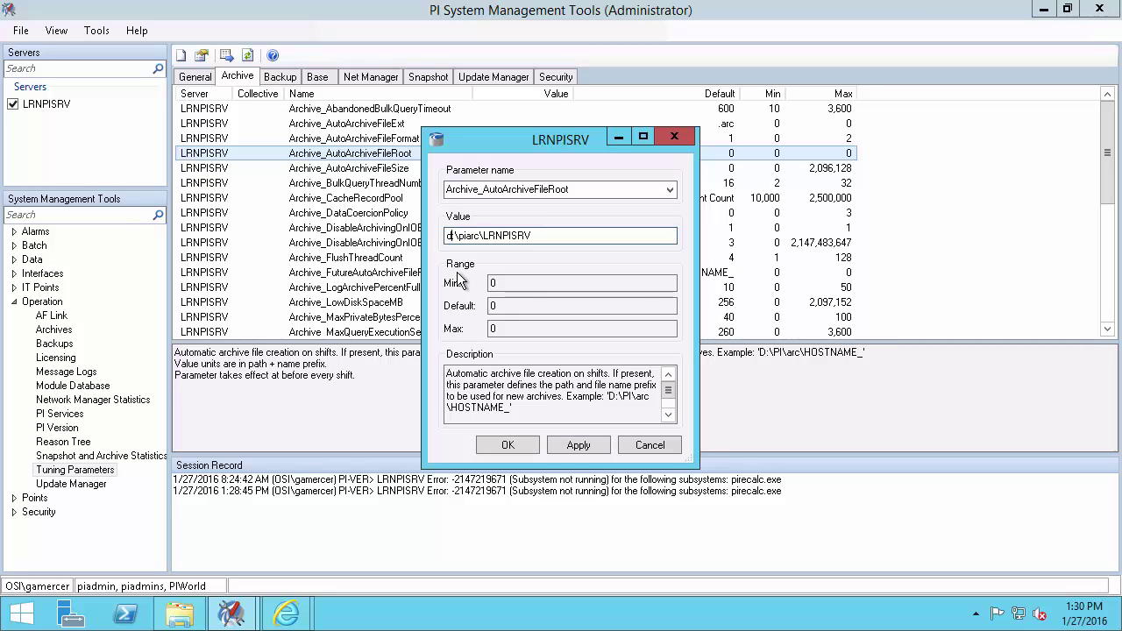
click(578, 444)
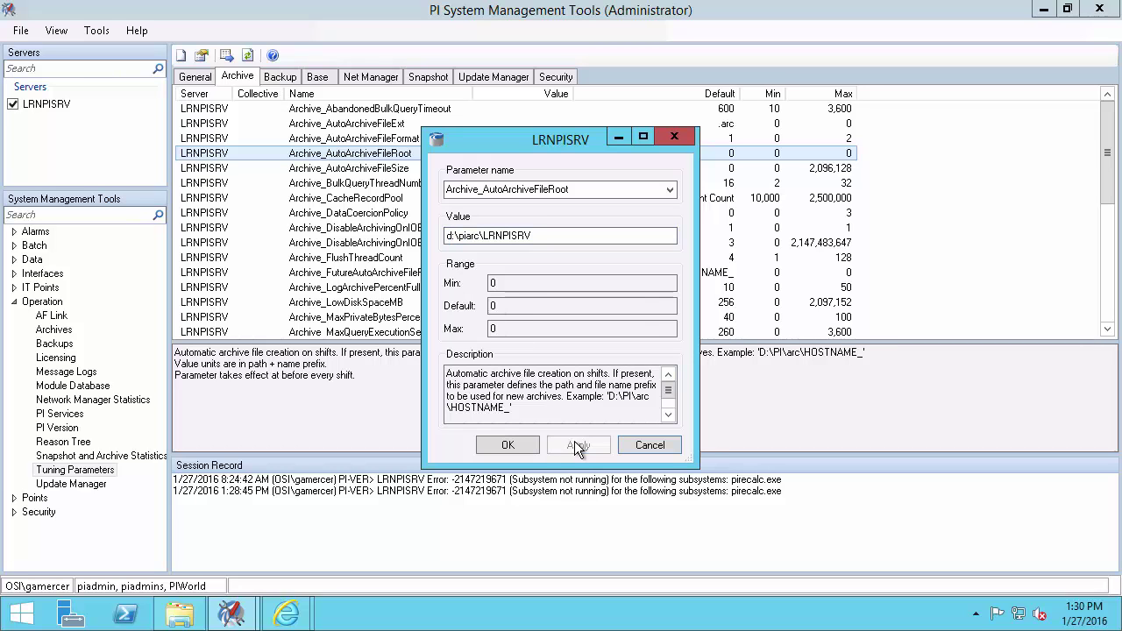
click(506, 446)
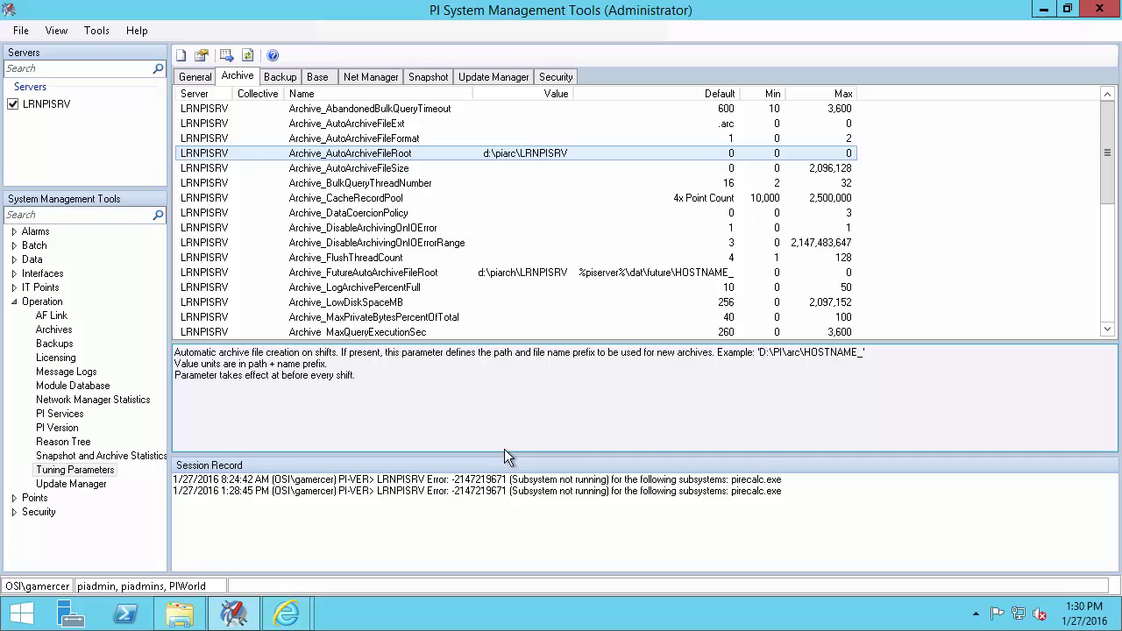
Show the Archive_AutoArchiveFileFormat description, noting example name D:\piarc\LRNPISRV_2016-01-27_13:31:00.arc
click(421, 139)
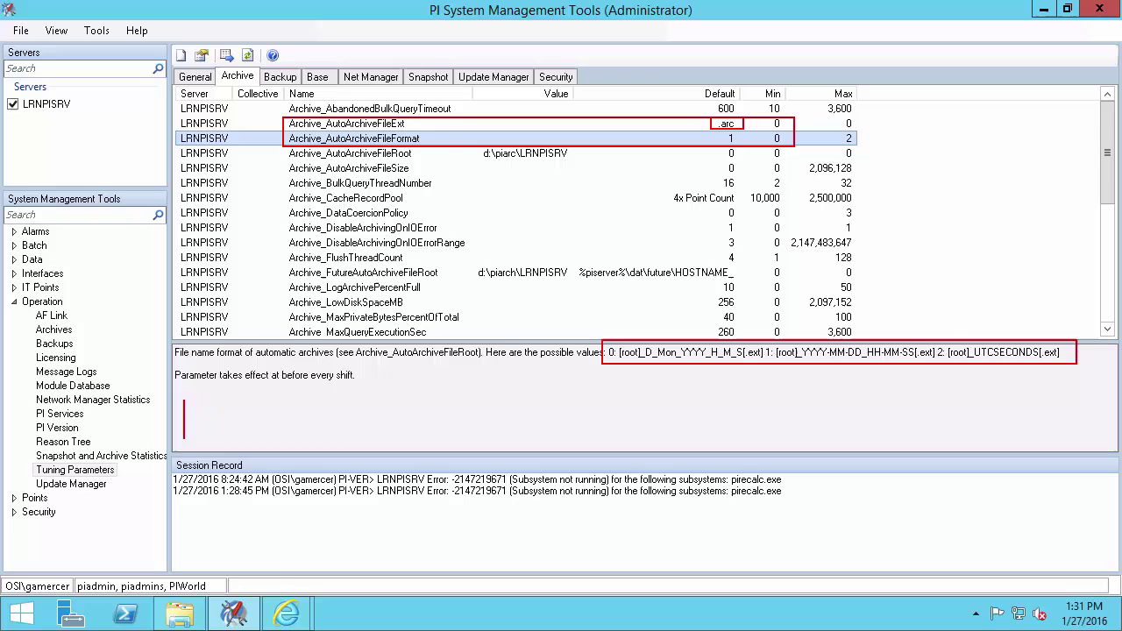
text(D:\)
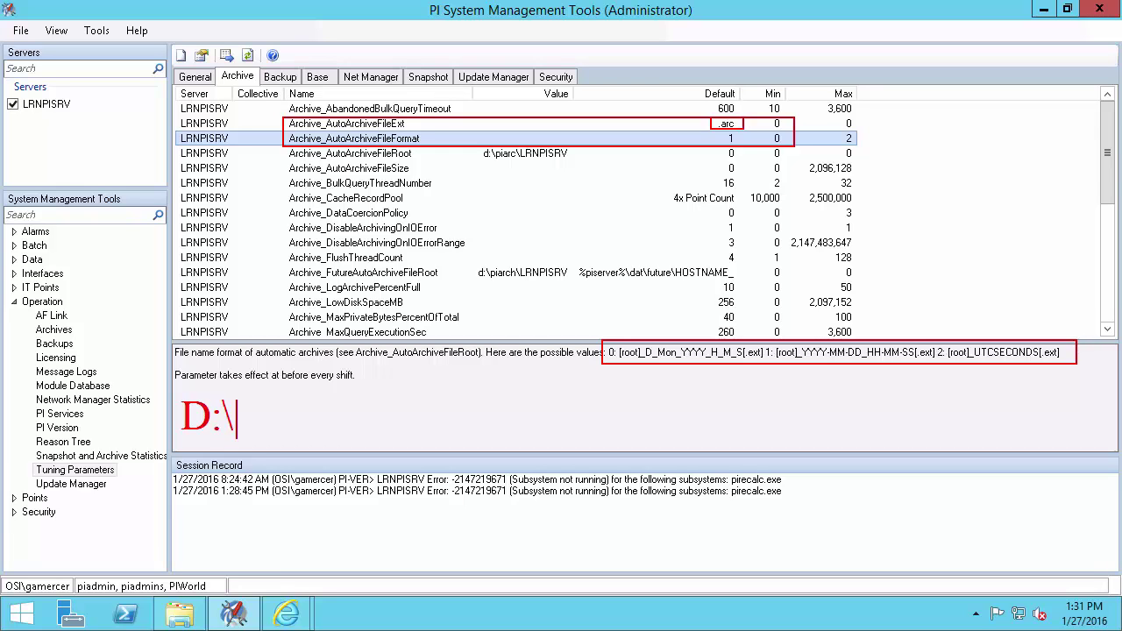
text(piarc\)
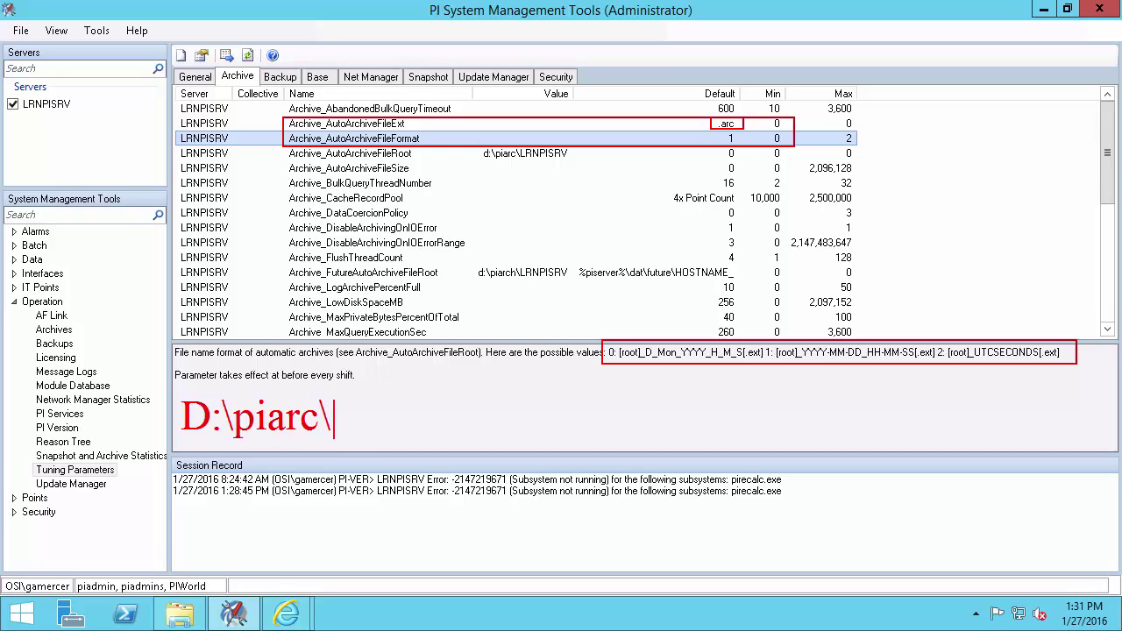
text(LRNPISRV)
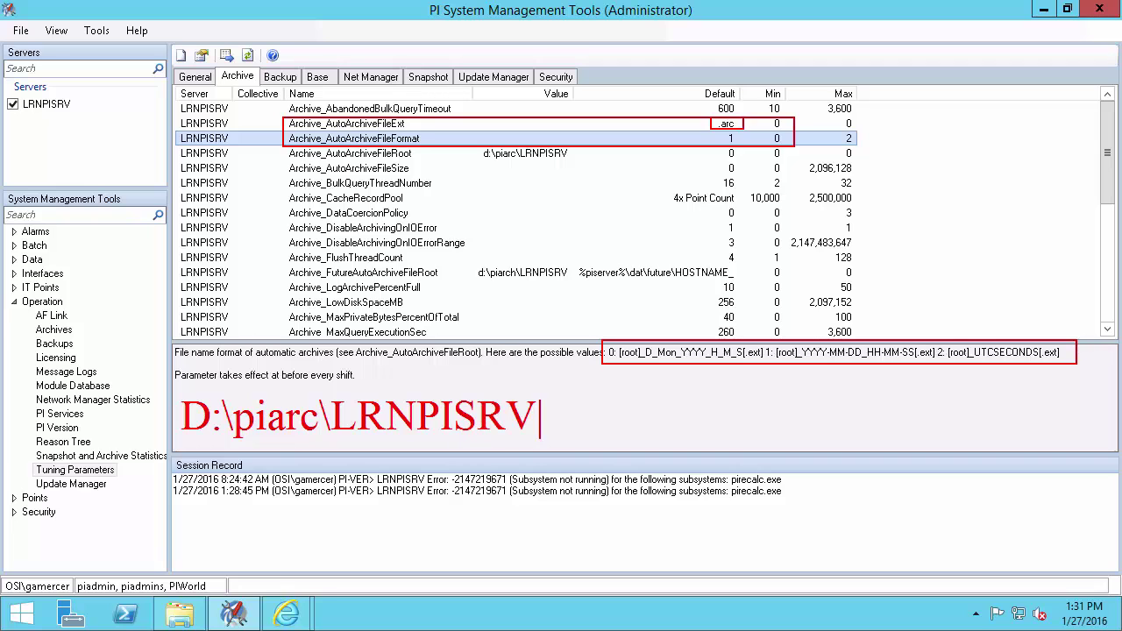
text(_)
text(2016)
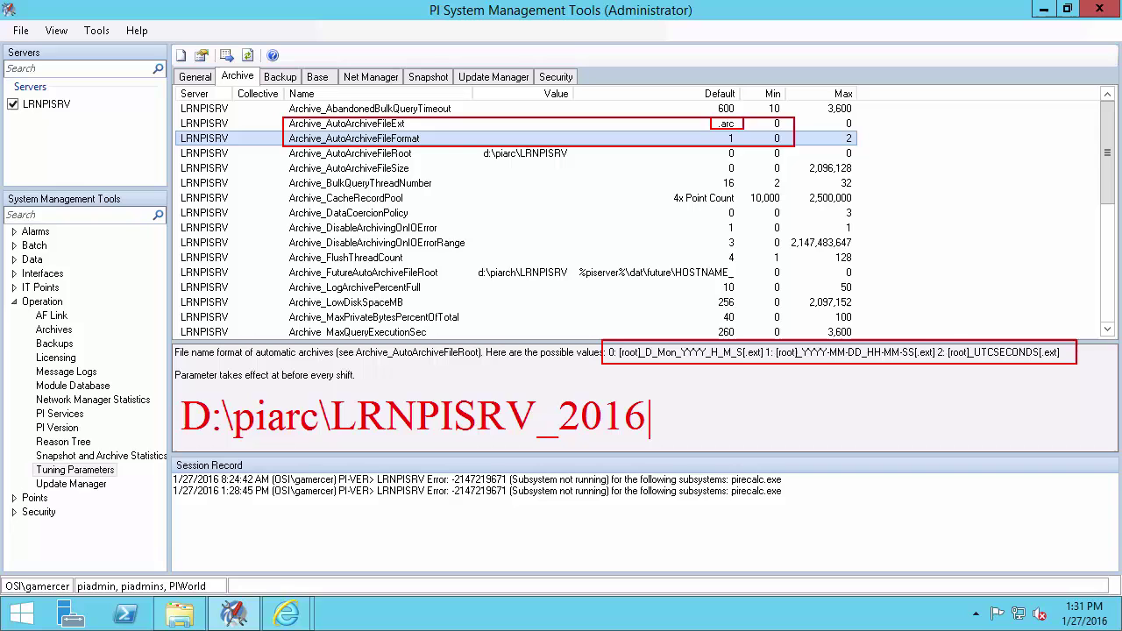
text(-01-2)
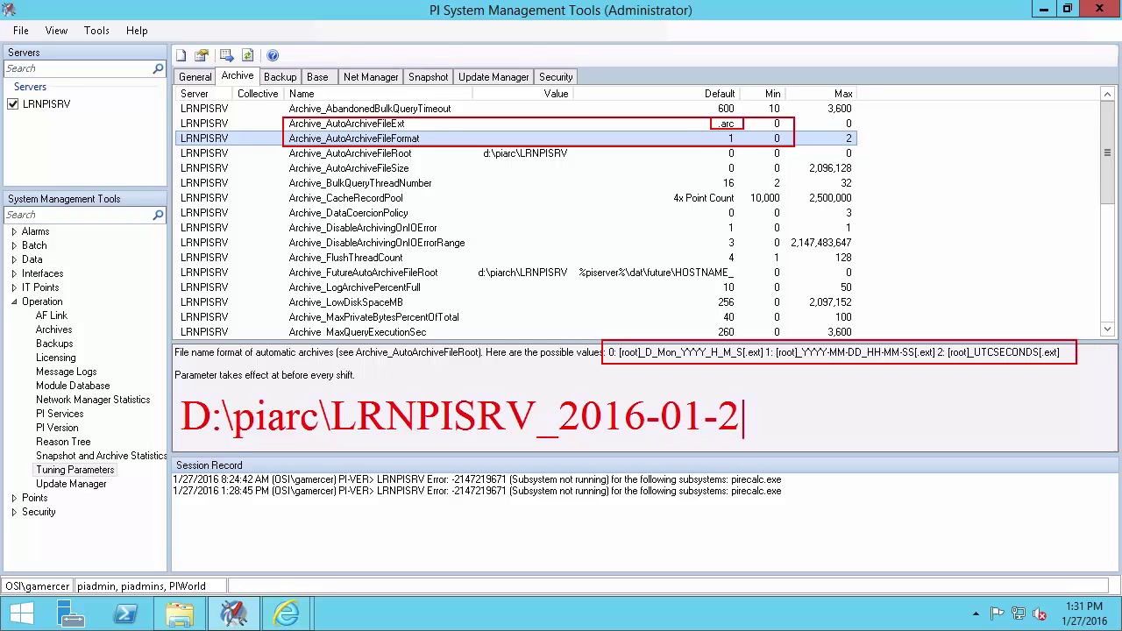
text(7_1)
text(3:31:00)
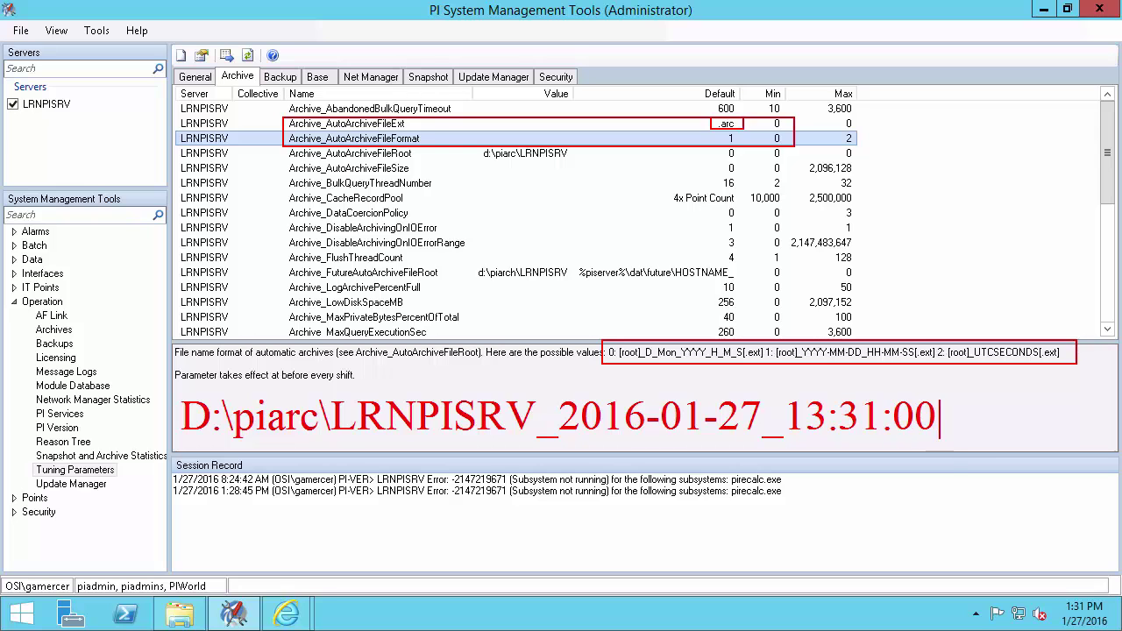
text(.arc)
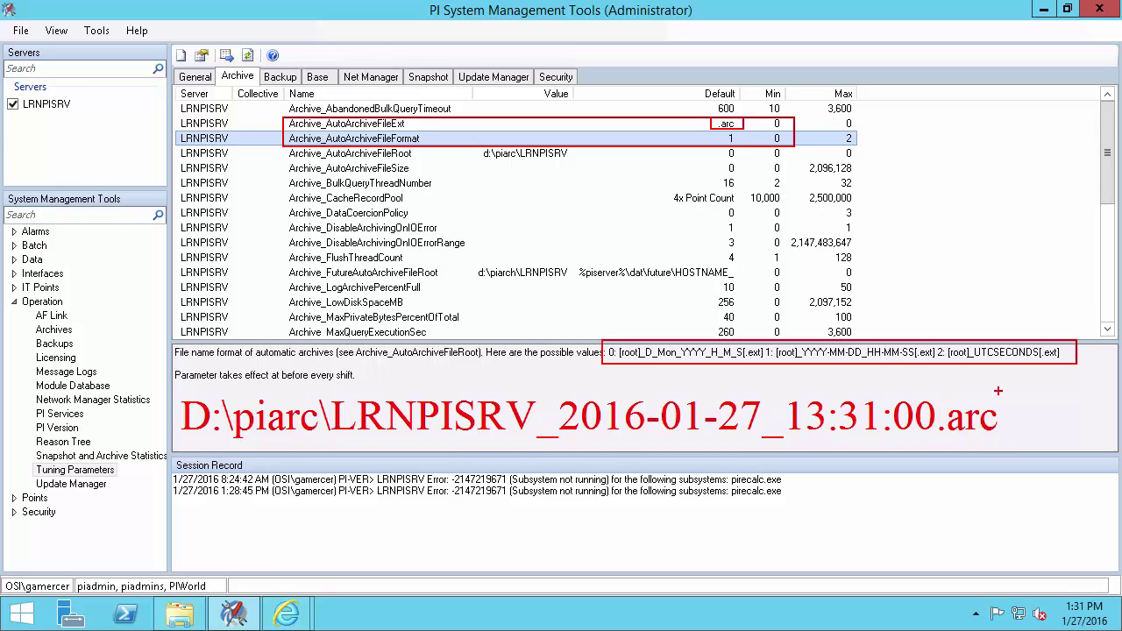
Show and box the Archive_AutoArchiveFileSize description, then bring up the browser windows
key(Escape)
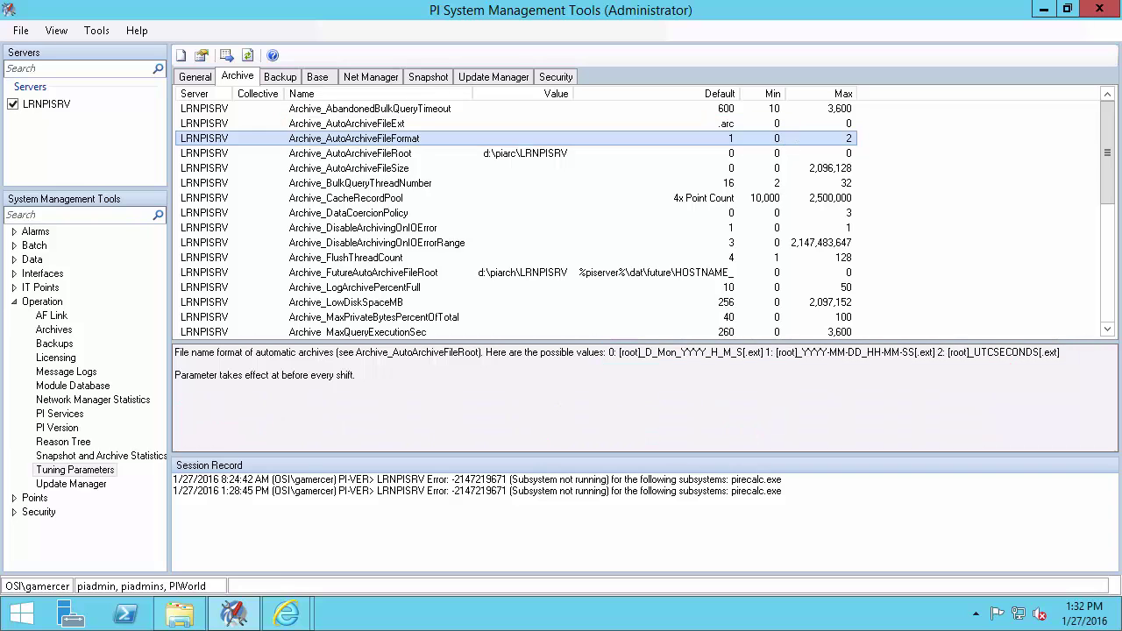
click(419, 168)
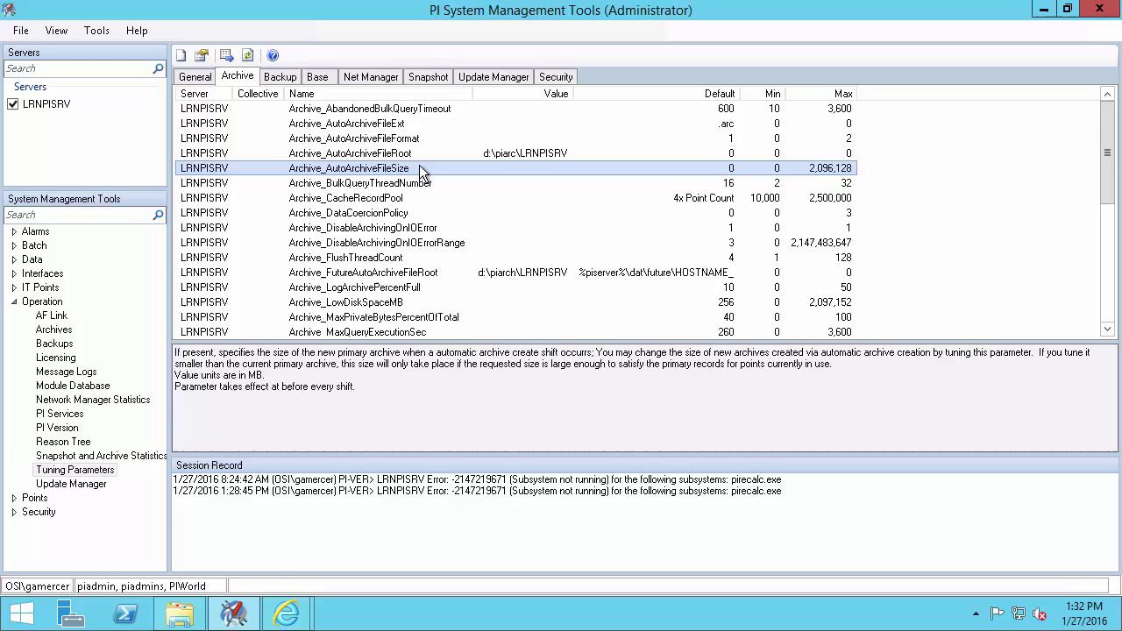
key(ctrl+2)
drag(171, 344, 1098, 399)
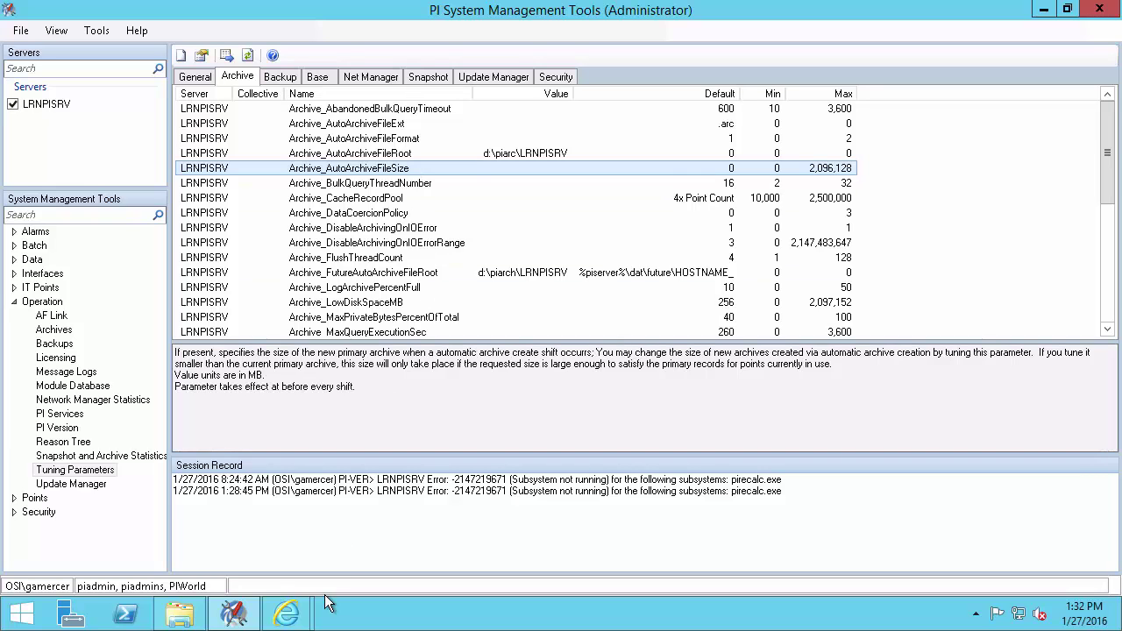
click(285, 614)
Scroll the 'Create a new archive' page and flag it and 'Archive size guidelines' in the nav tree
click(186, 525)
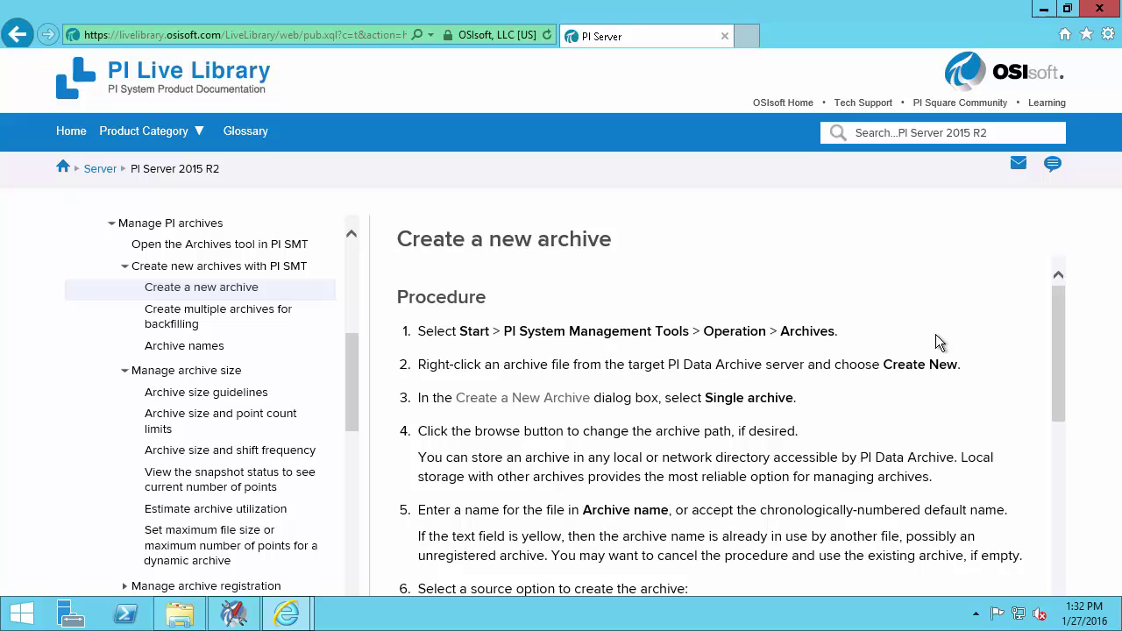
drag(1054, 320, 1084, 472)
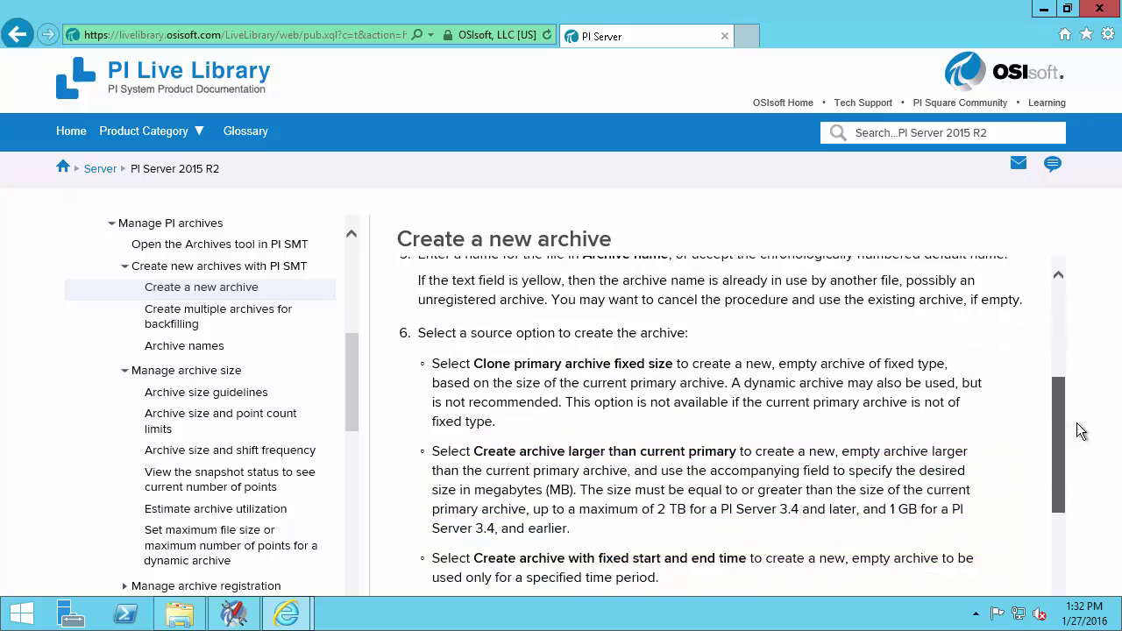
drag(1087, 478, 1062, 302)
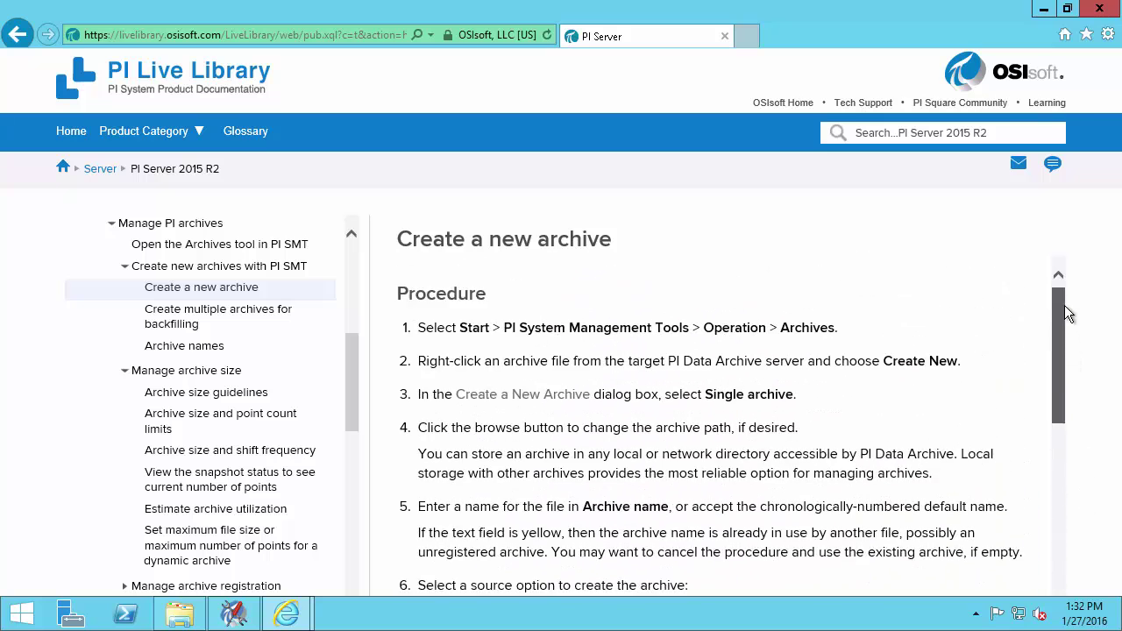
drag(56, 277, 326, 300)
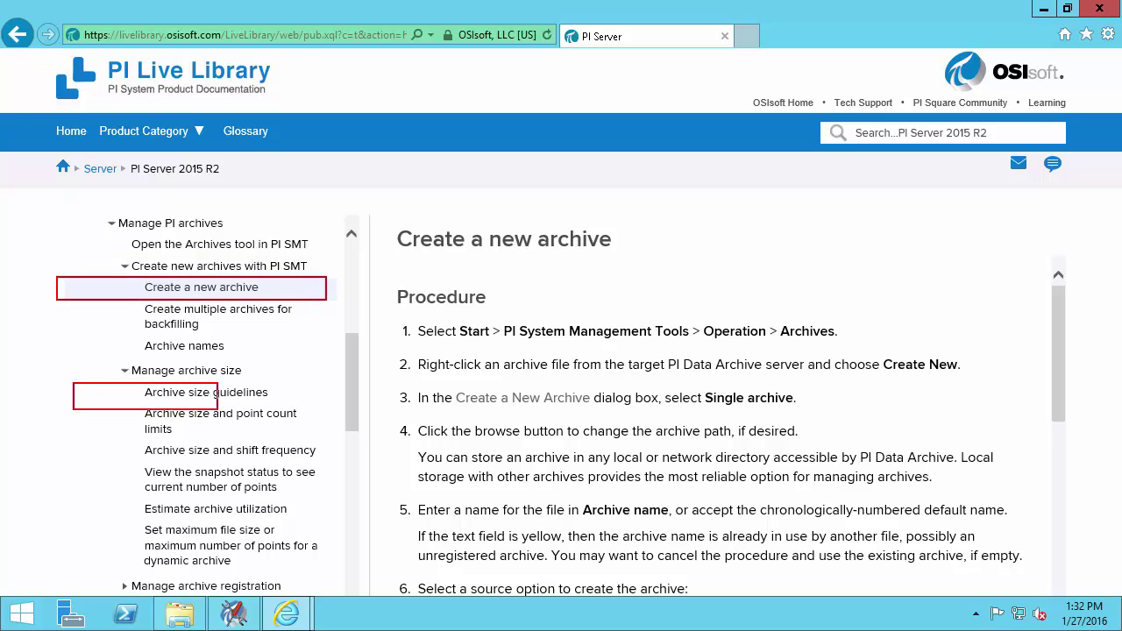
drag(72, 383, 340, 402)
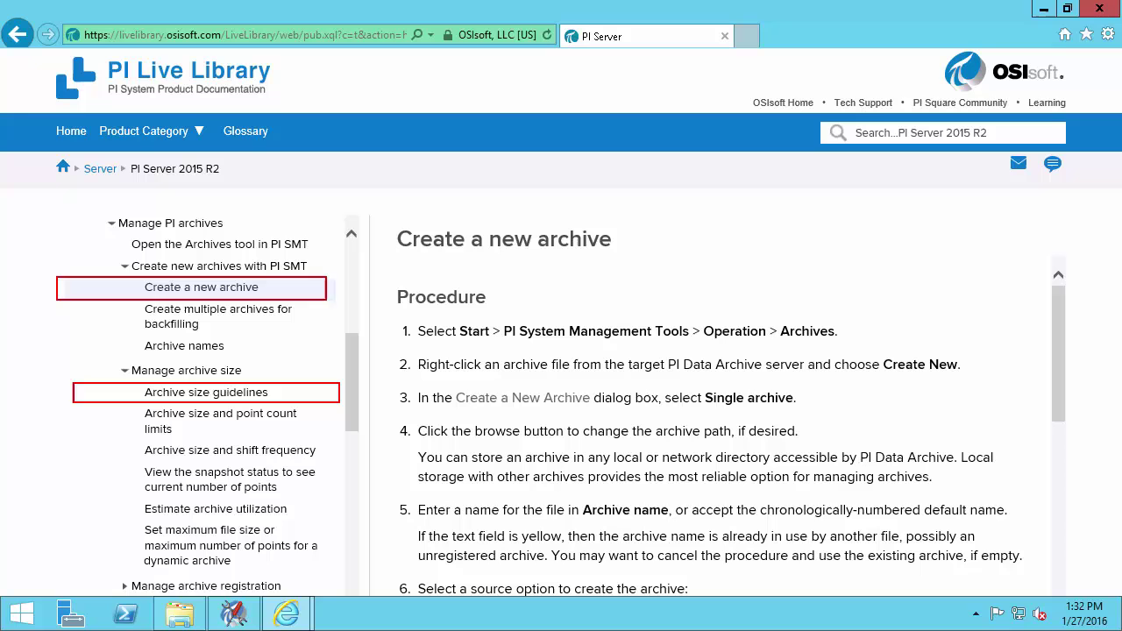
key(Escape)
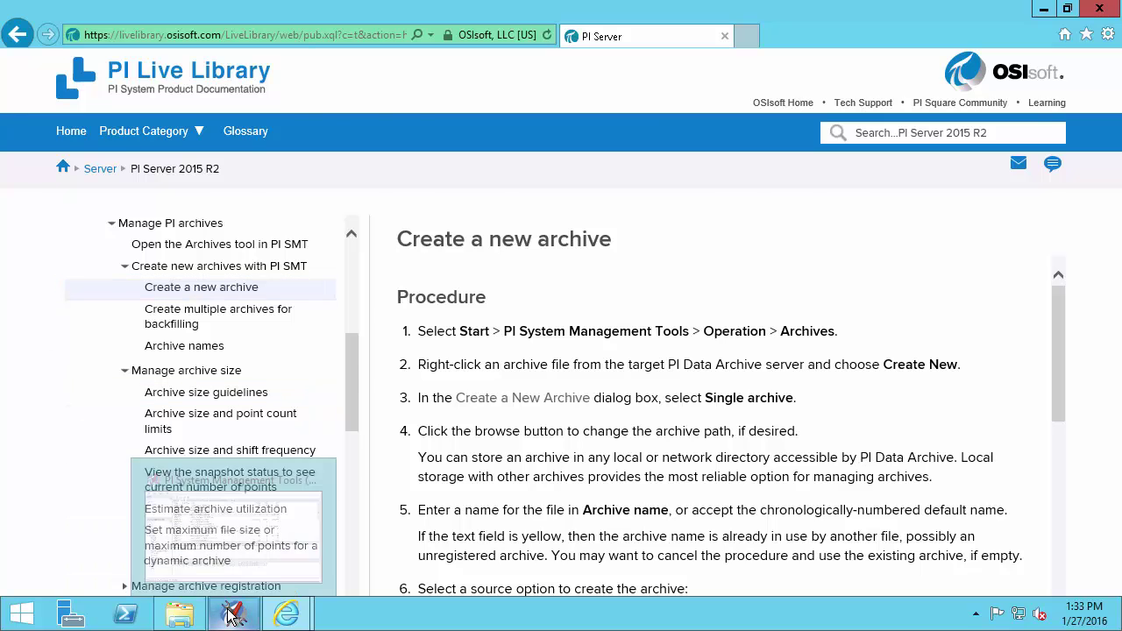
Open the Archives list and select the current primary archive, 41% full under c:\piarc
click(230, 616)
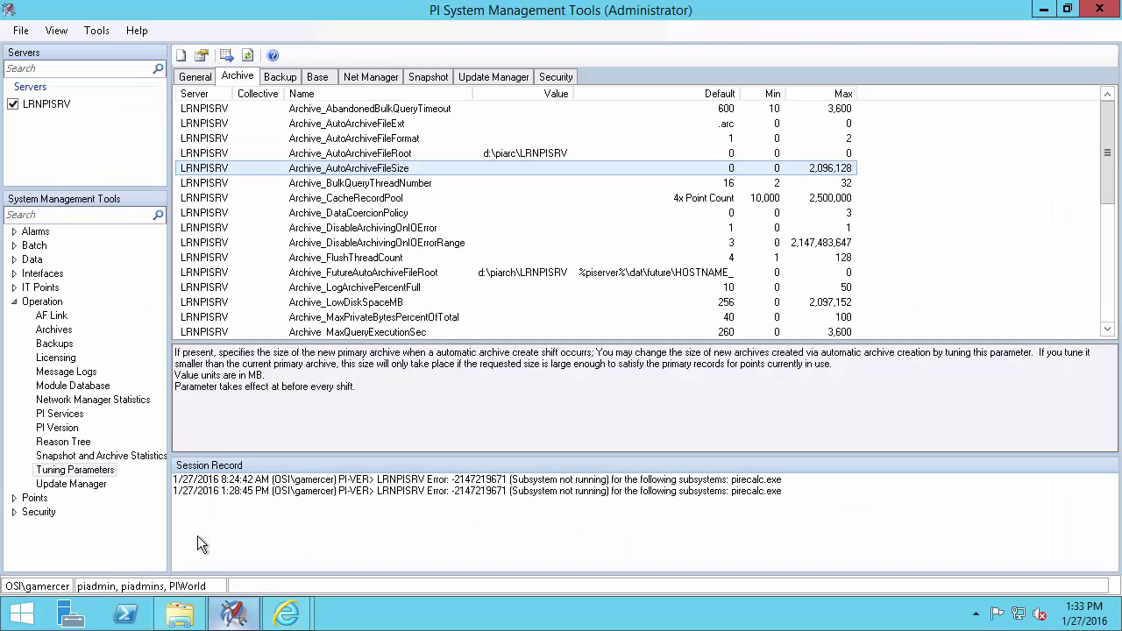
click(66, 330)
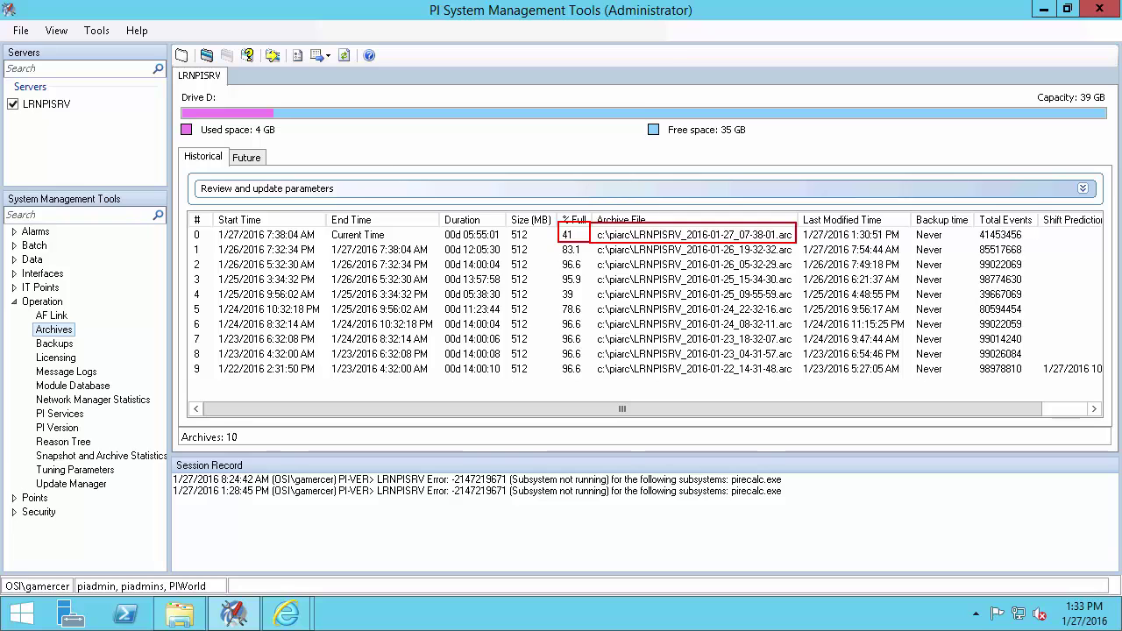
click(444, 239)
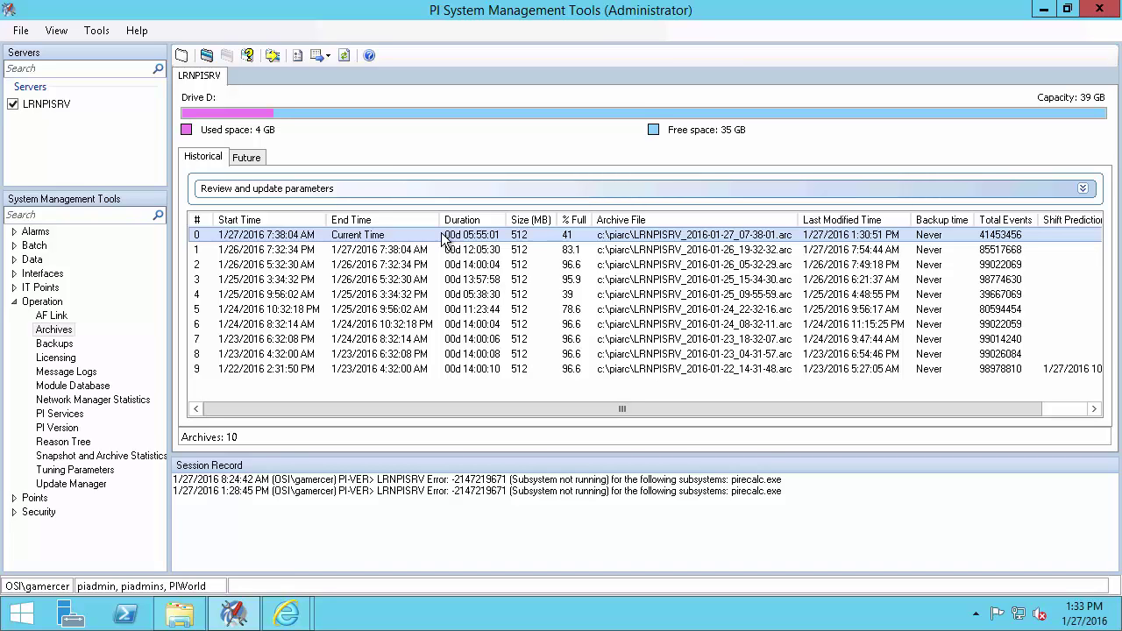
Force an archive shift on the primary archive and confirm it with Yes
right_click(444, 236)
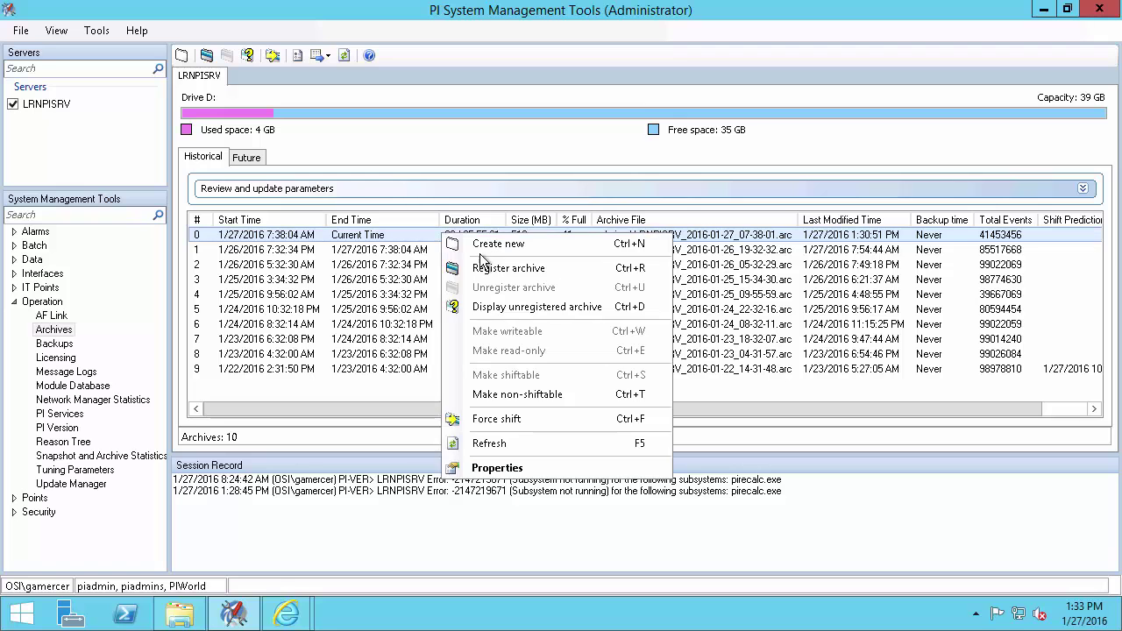
click(578, 420)
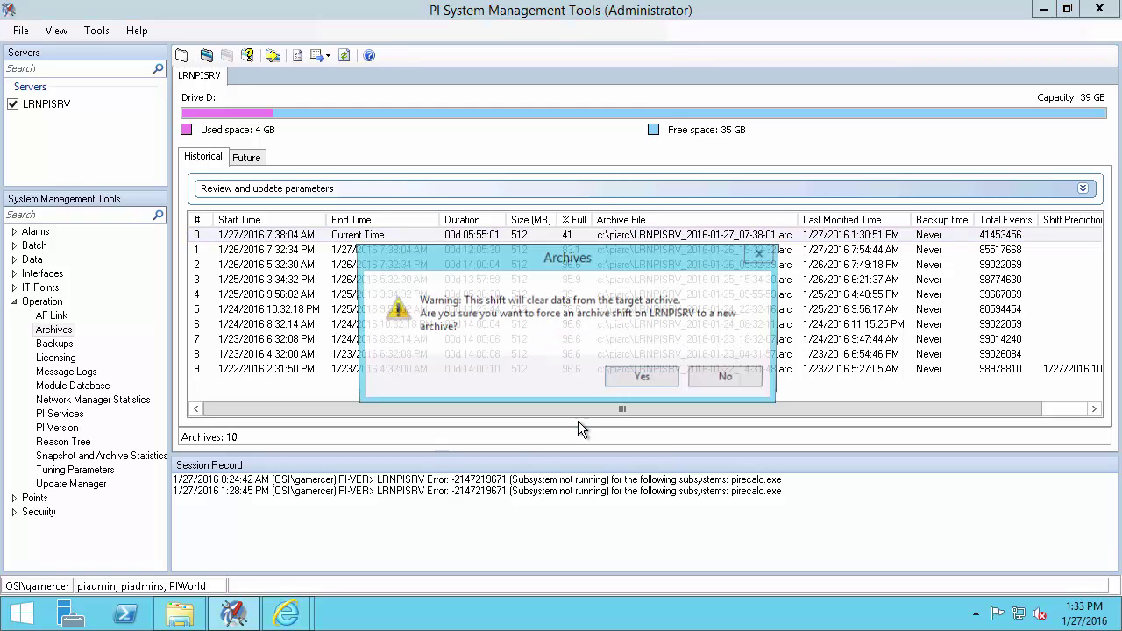
click(643, 382)
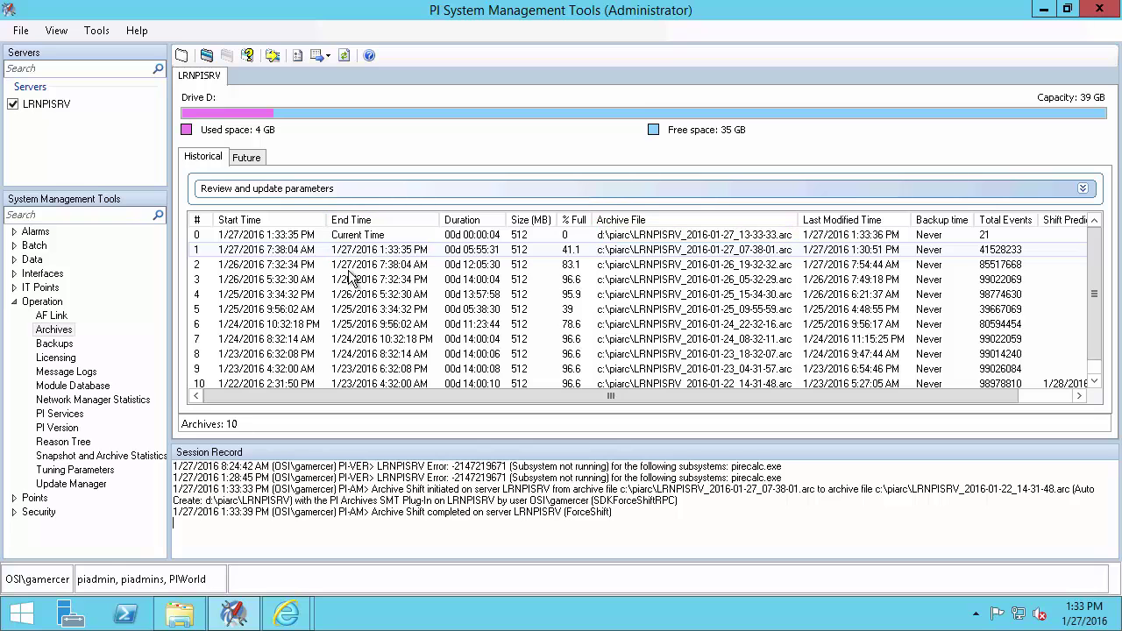
Open D:\piarc to confirm the new LRNPISRV_2016-01-27_13-33-33.arc and .ann files, then return to PI SMT
click(186, 613)
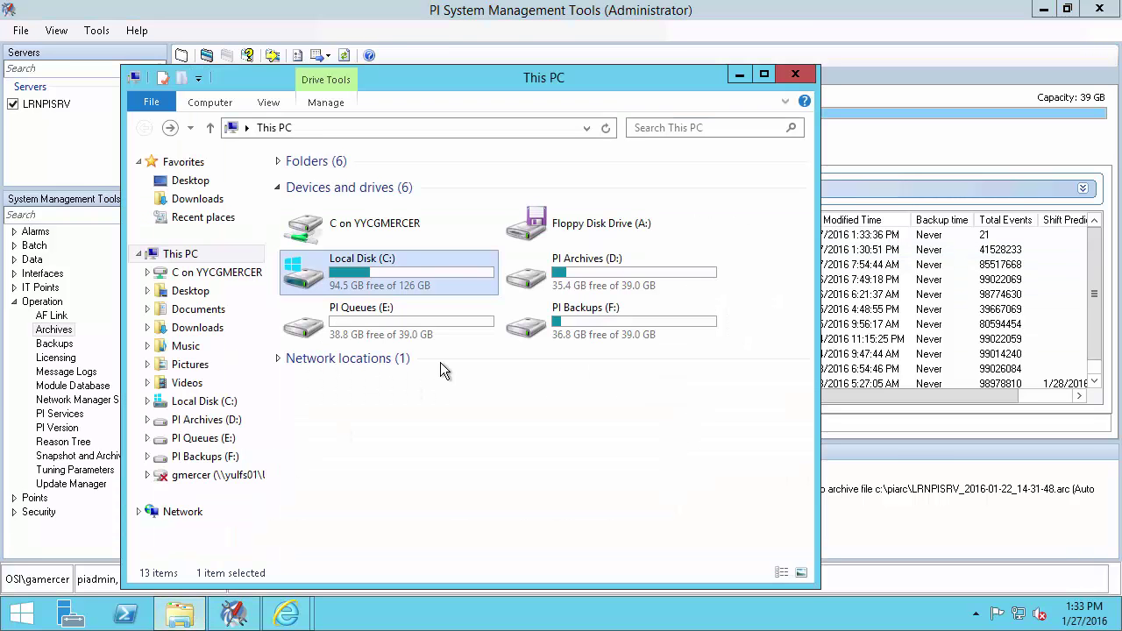
click(625, 279)
double_click(623, 275)
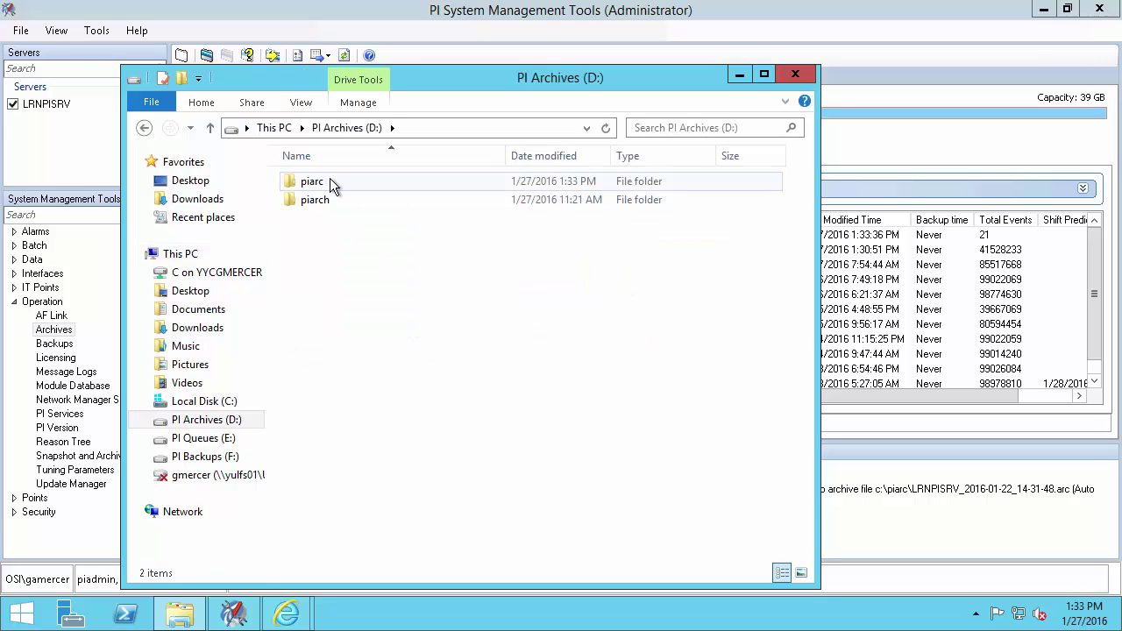
double_click(332, 180)
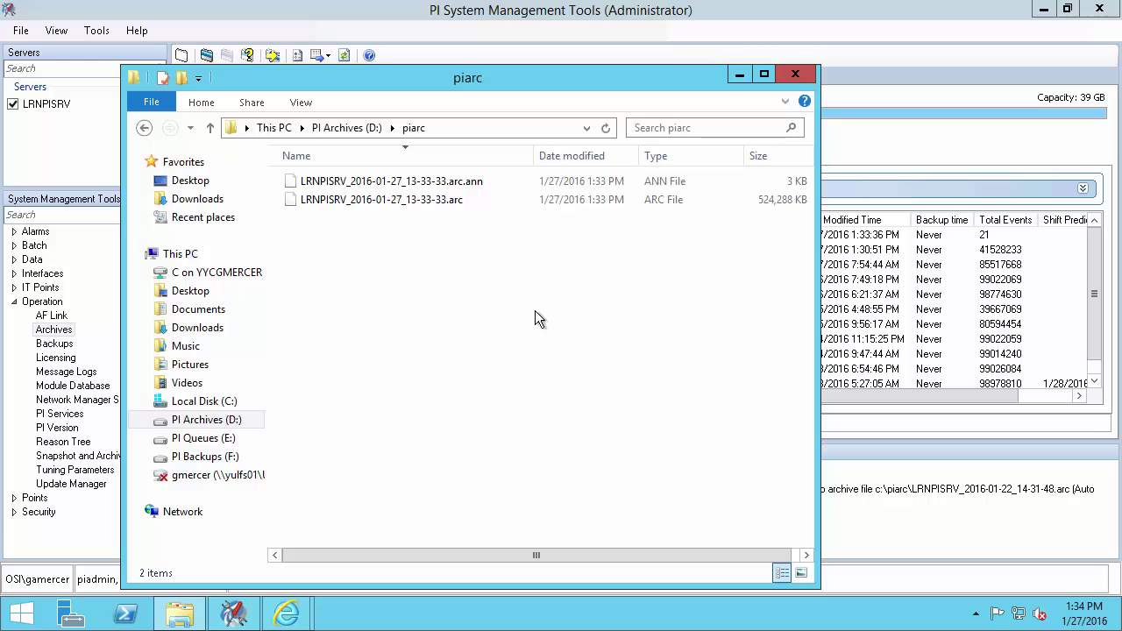
click(223, 616)
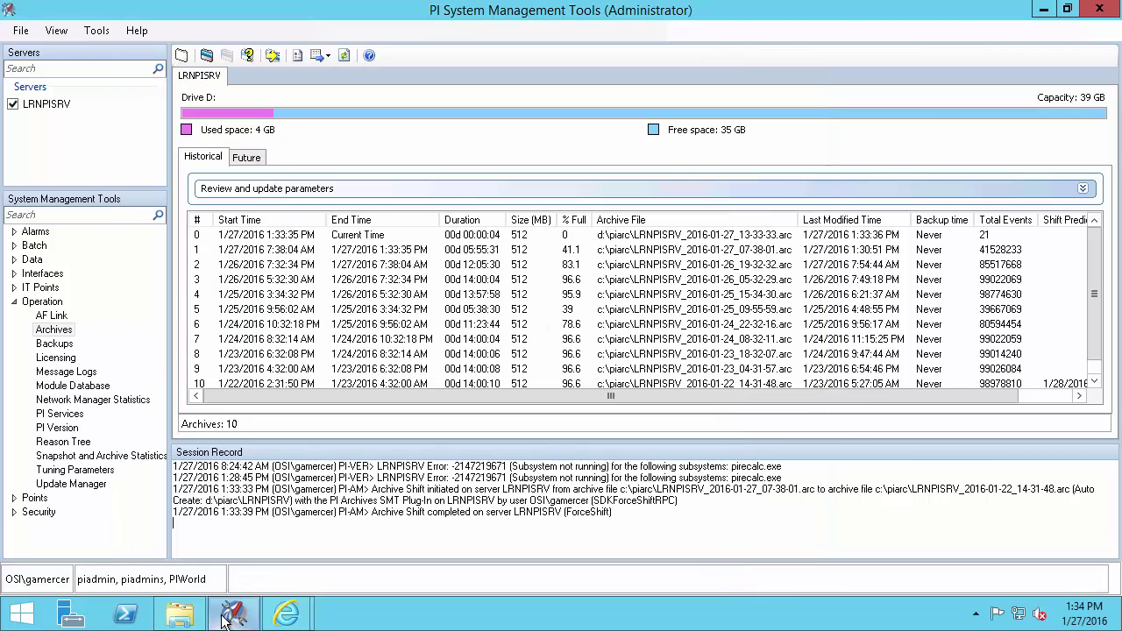
mouse_move(287, 612)
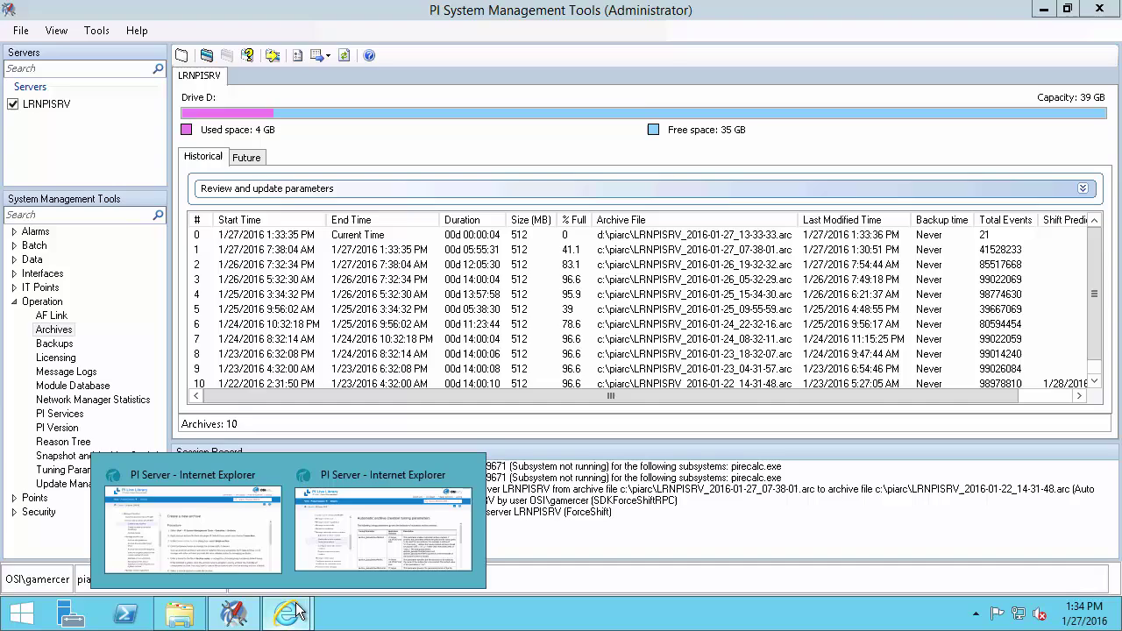
Mark Archive_OverwriteDataOnAutoShiftFailure's defaults: enabled in 3.4.380, disabled from 3.4.380SP1
click(379, 529)
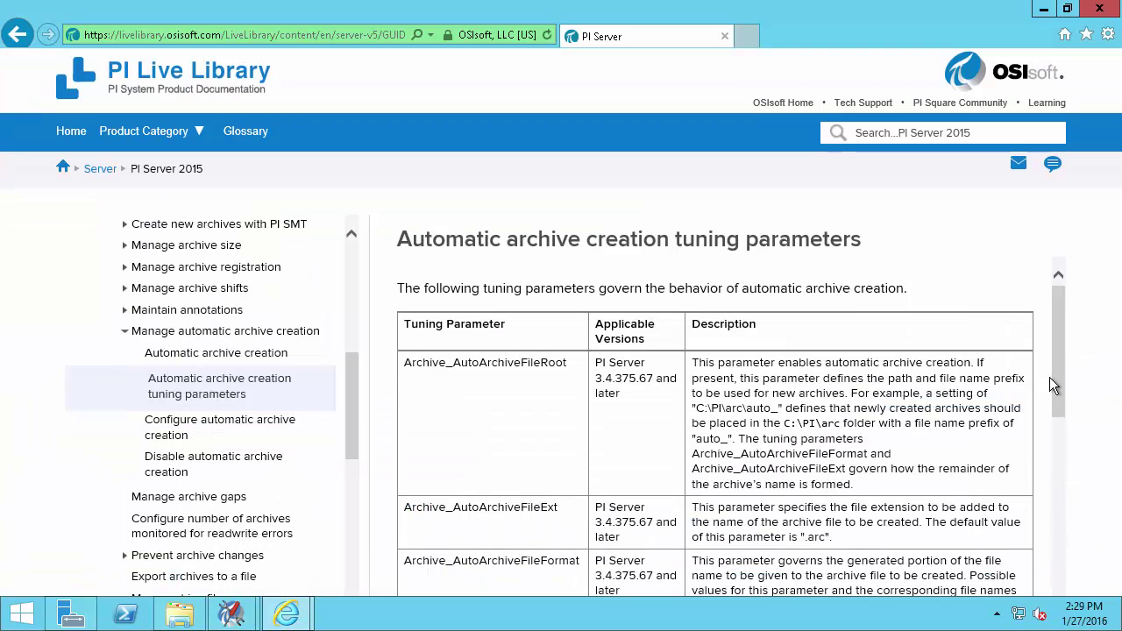
drag(1057, 340, 1058, 581)
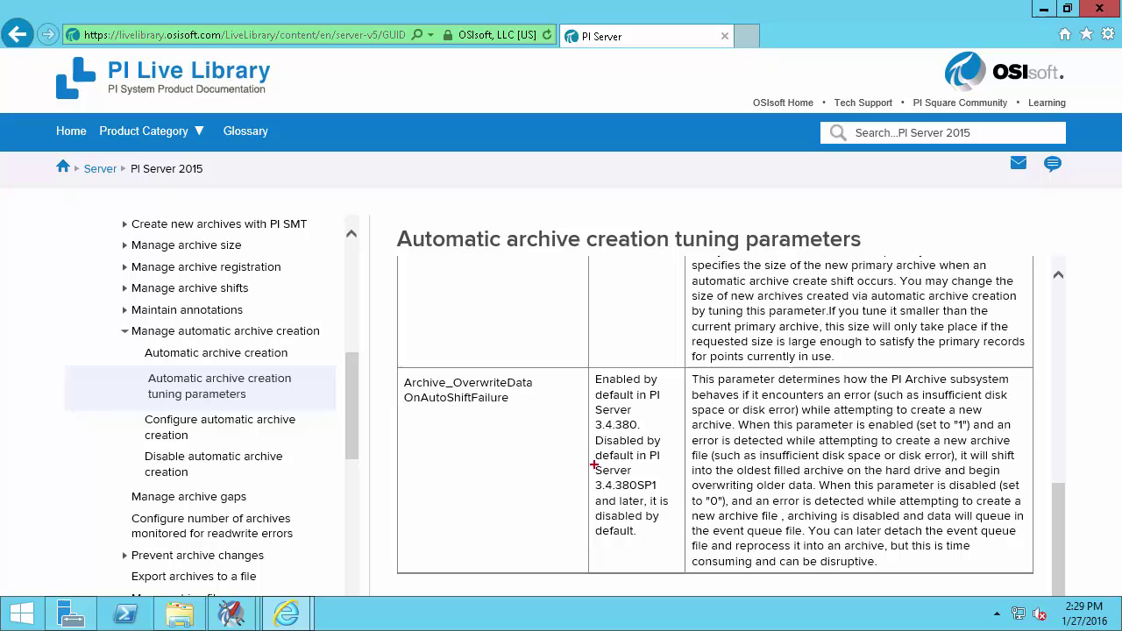
drag(593, 464, 669, 538)
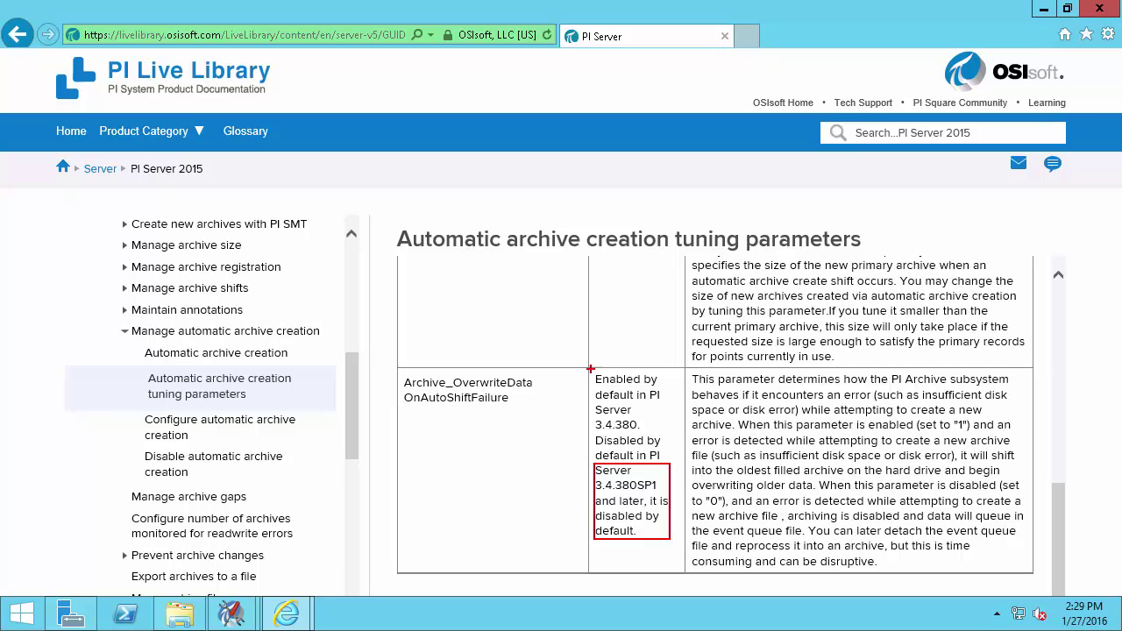
drag(588, 367, 677, 436)
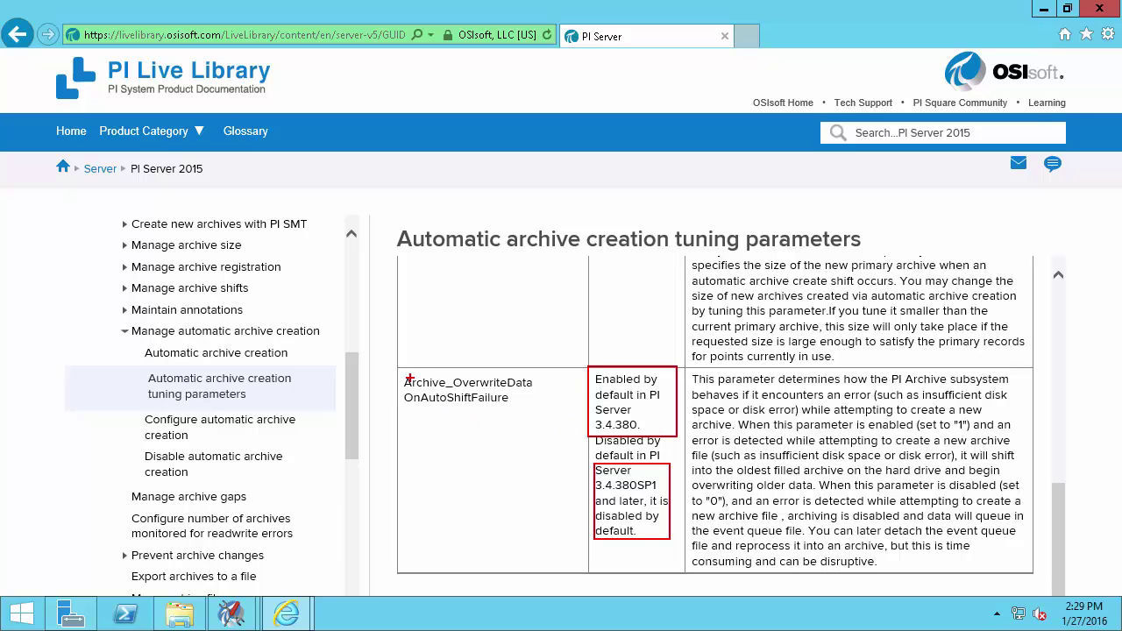
drag(398, 370, 540, 412)
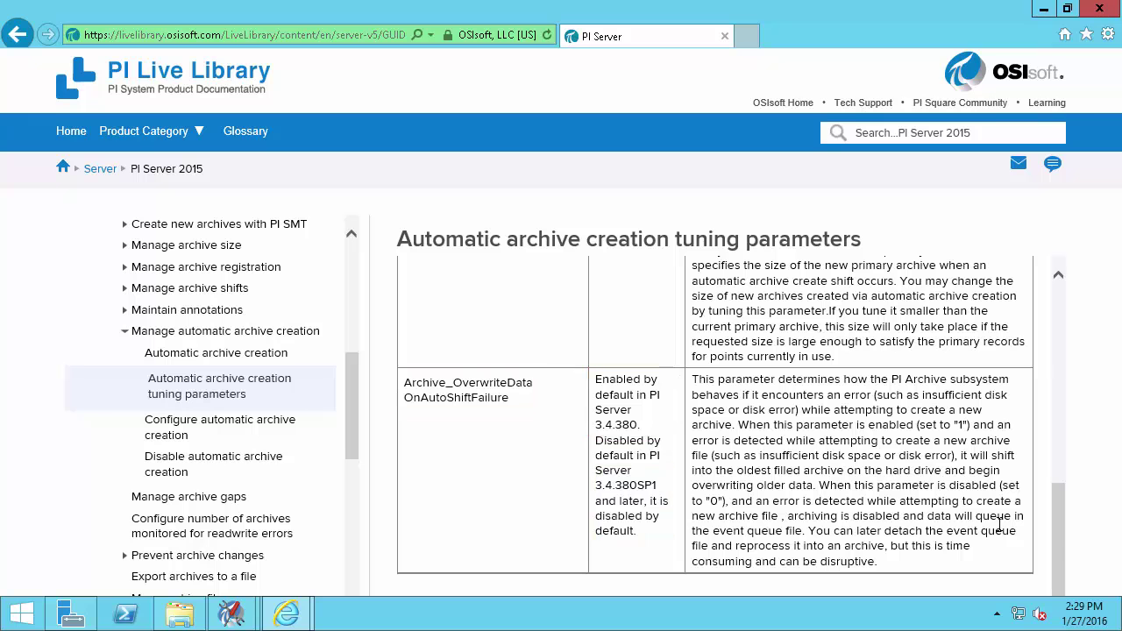
Return the tuning parameters page to its top and bring up File Explorer
drag(1056, 532, 1071, 305)
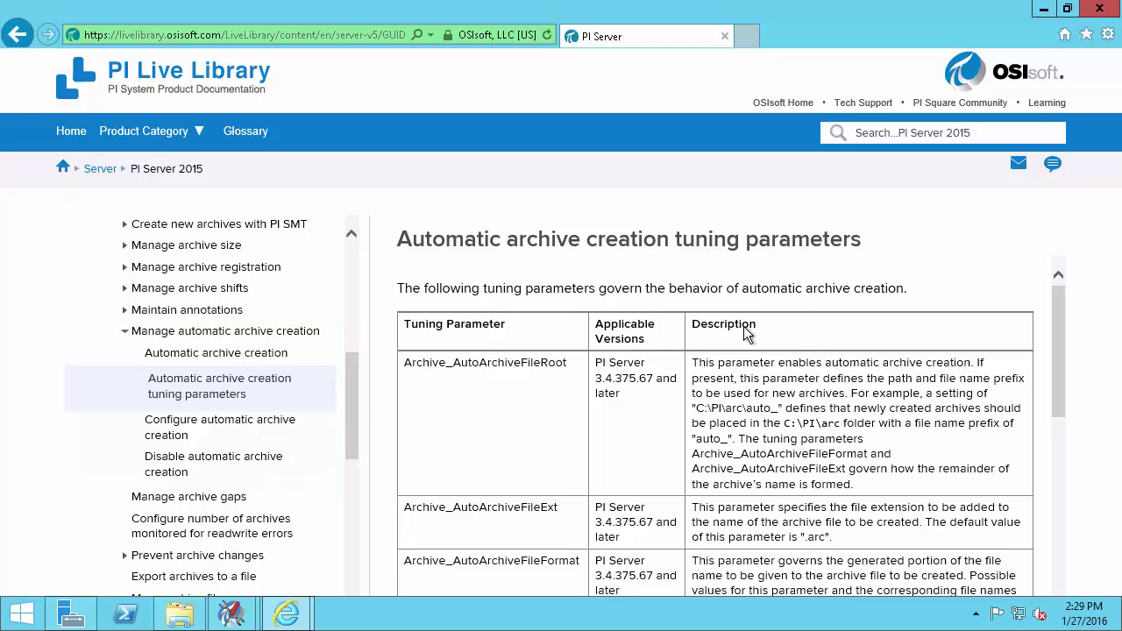
click(178, 613)
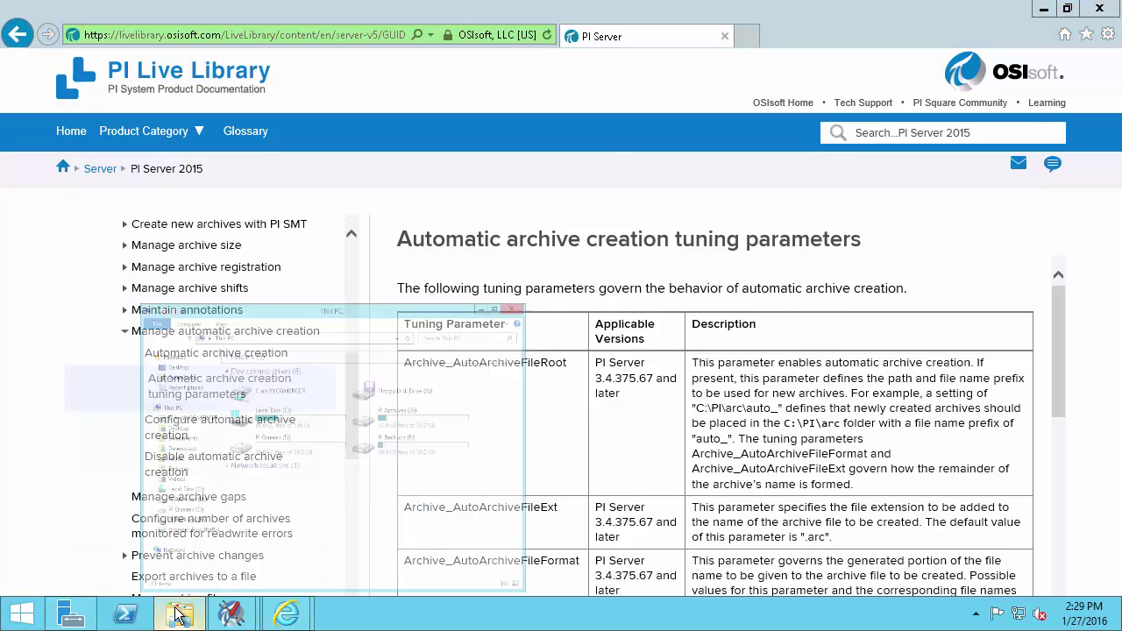